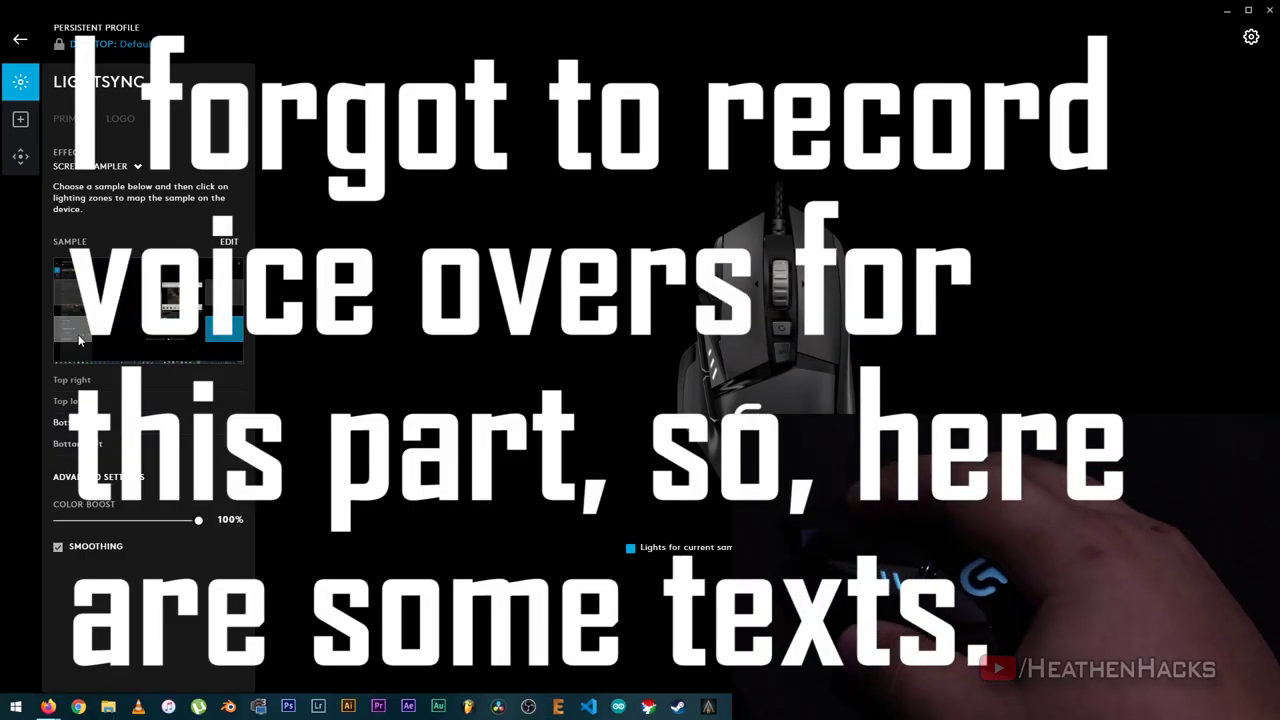
Select the Bottom left region of the Screen Sampler effect and launch Paint.
left_click(78, 334)
left_click(15, 706)
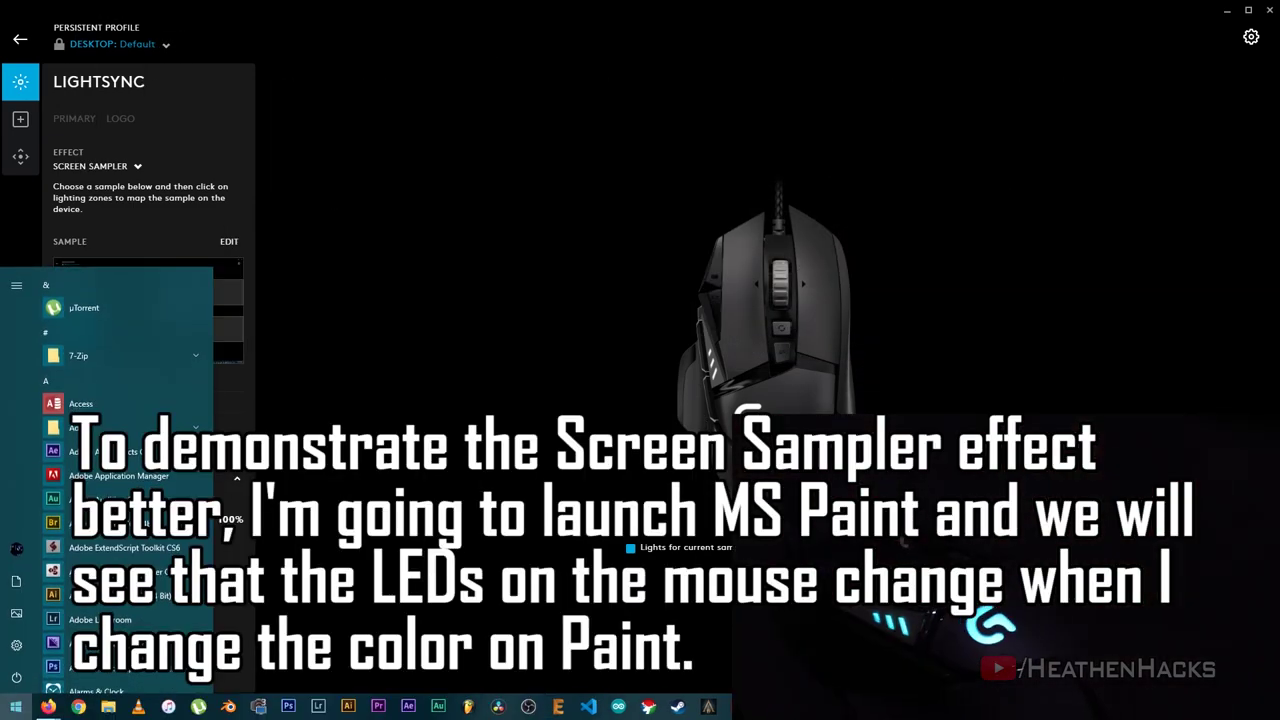
type("pa")
key("Return")
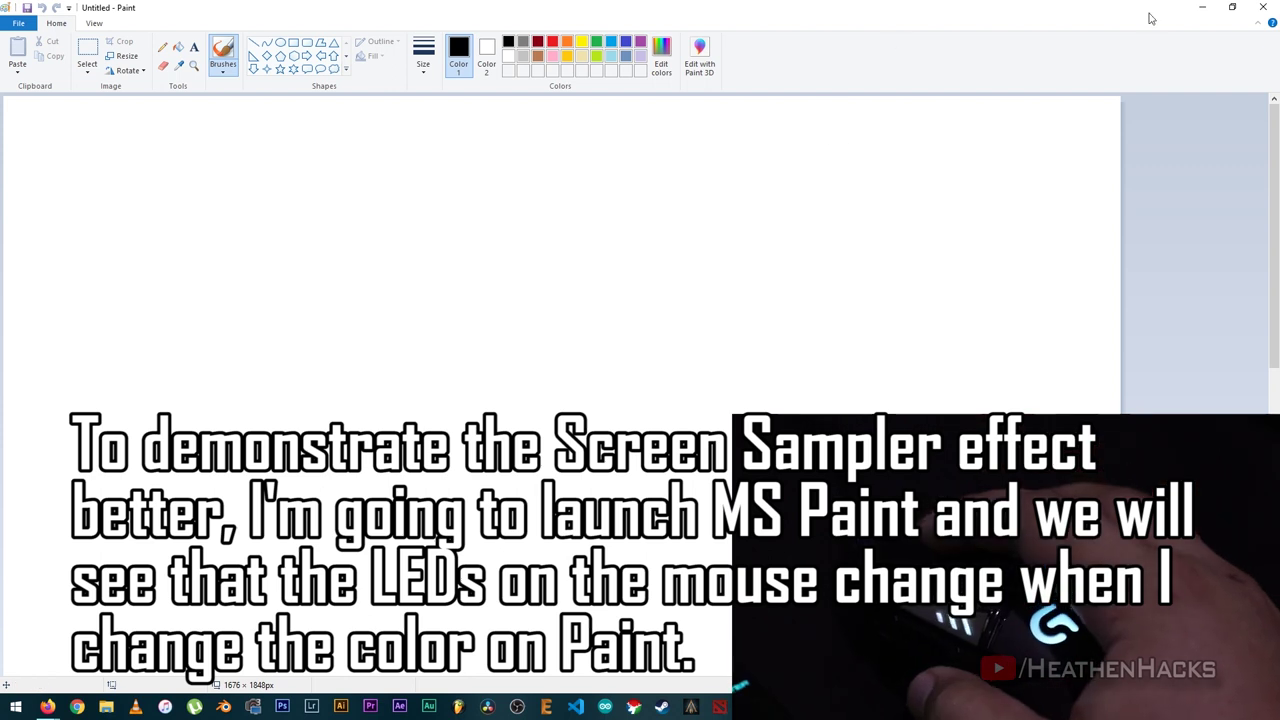
Fill the whole Paint canvas with red, orange and yellow in turn using the fill tool.
left_click(180, 49)
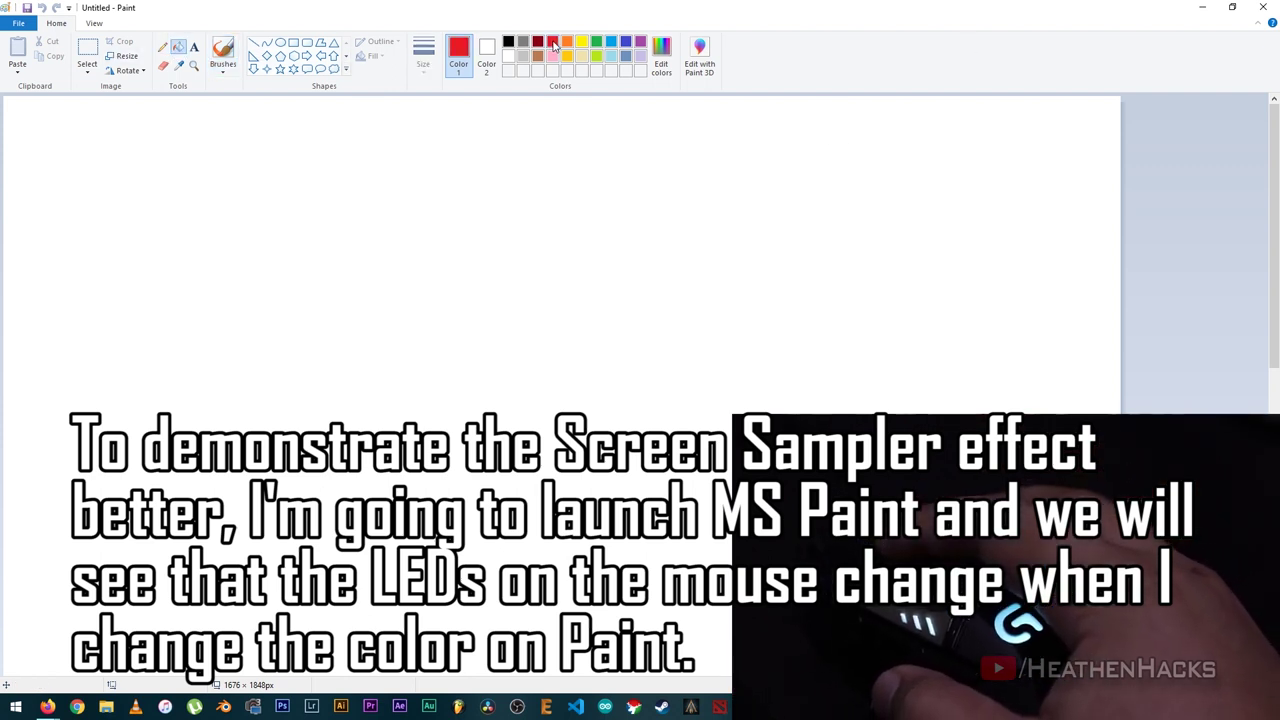
left_click(506, 291)
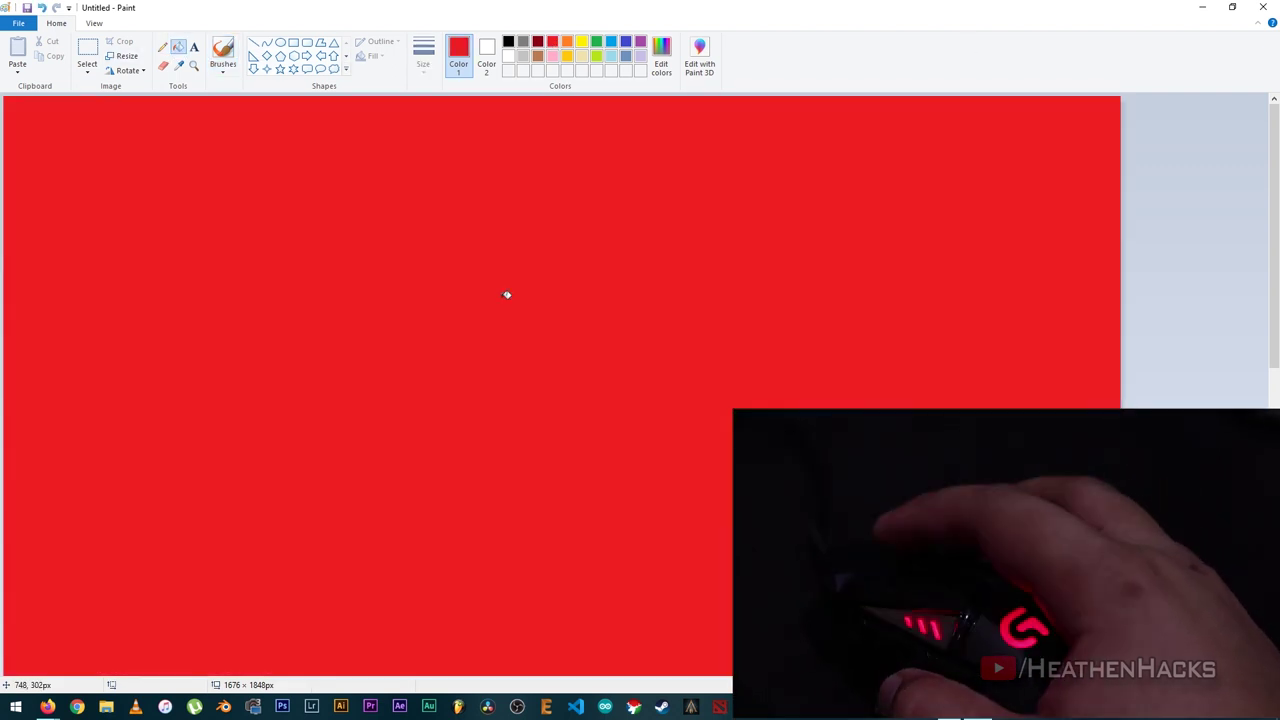
left_click(567, 41)
left_click(557, 240)
left_click(581, 41)
left_click(570, 193)
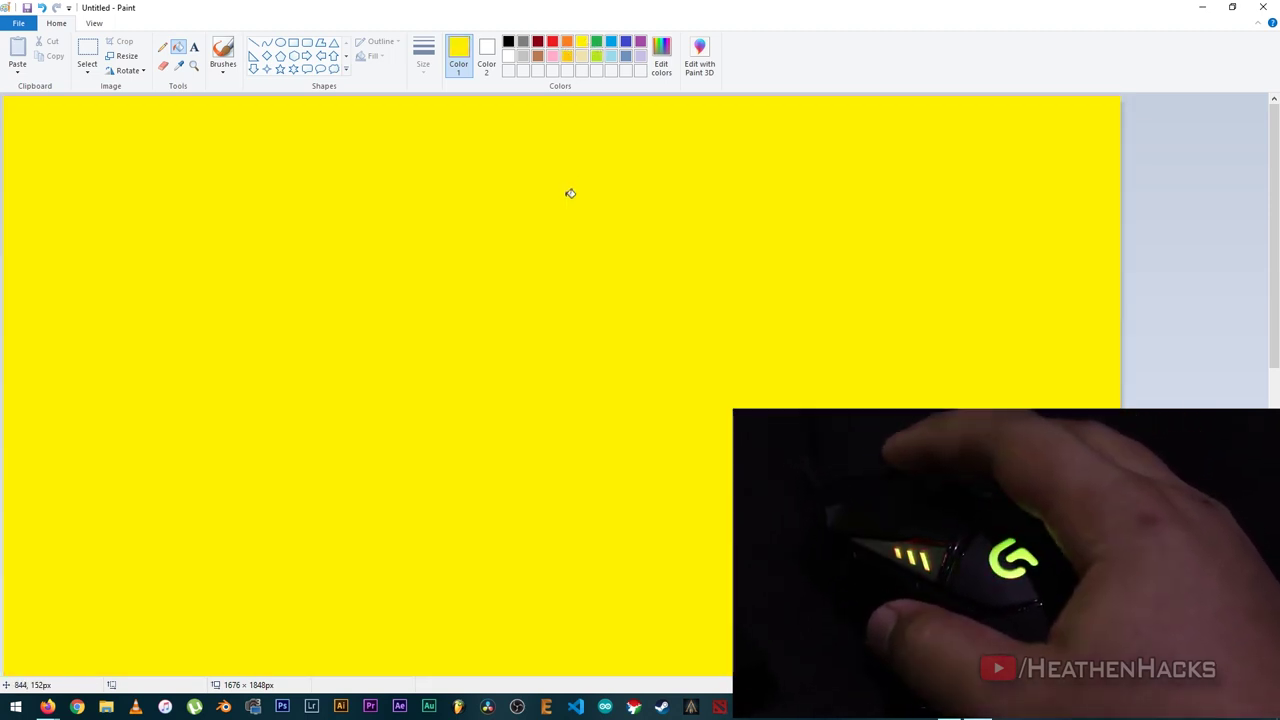
Fill the canvas with green, blue, indigo and purple in turn, and close Paint without saving.
left_click(596, 41)
left_click(600, 150)
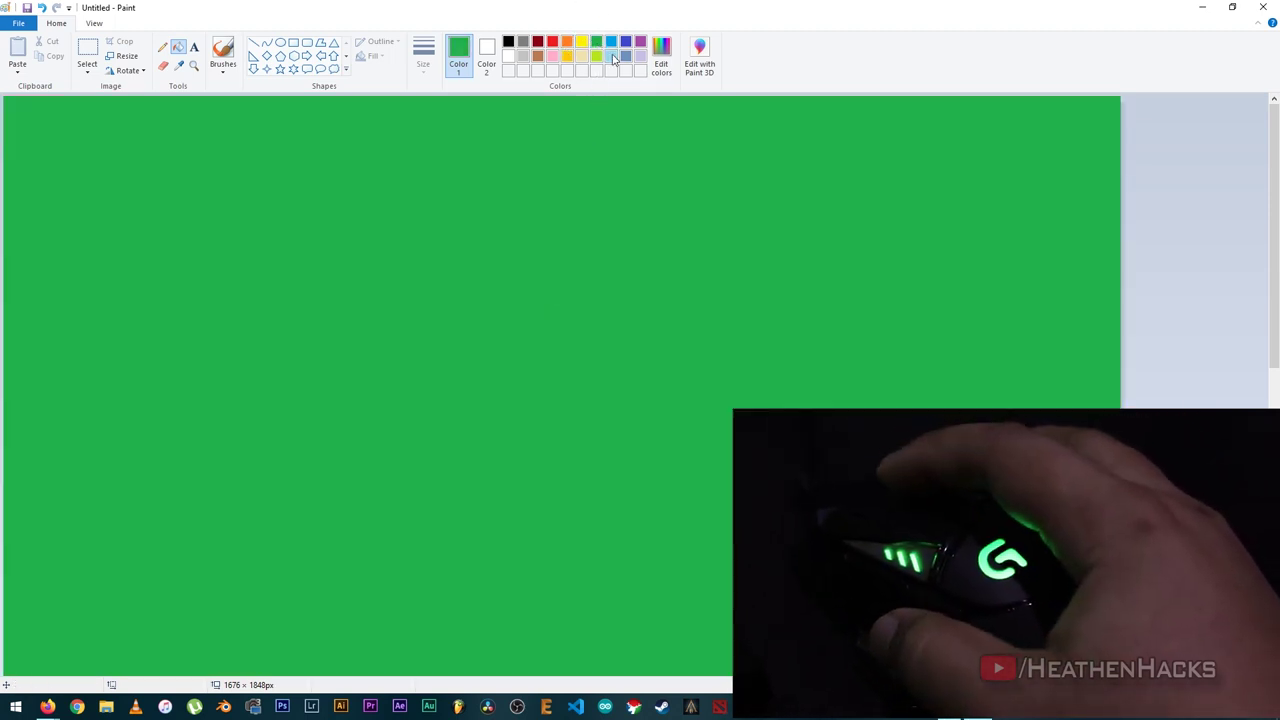
left_click(586, 211)
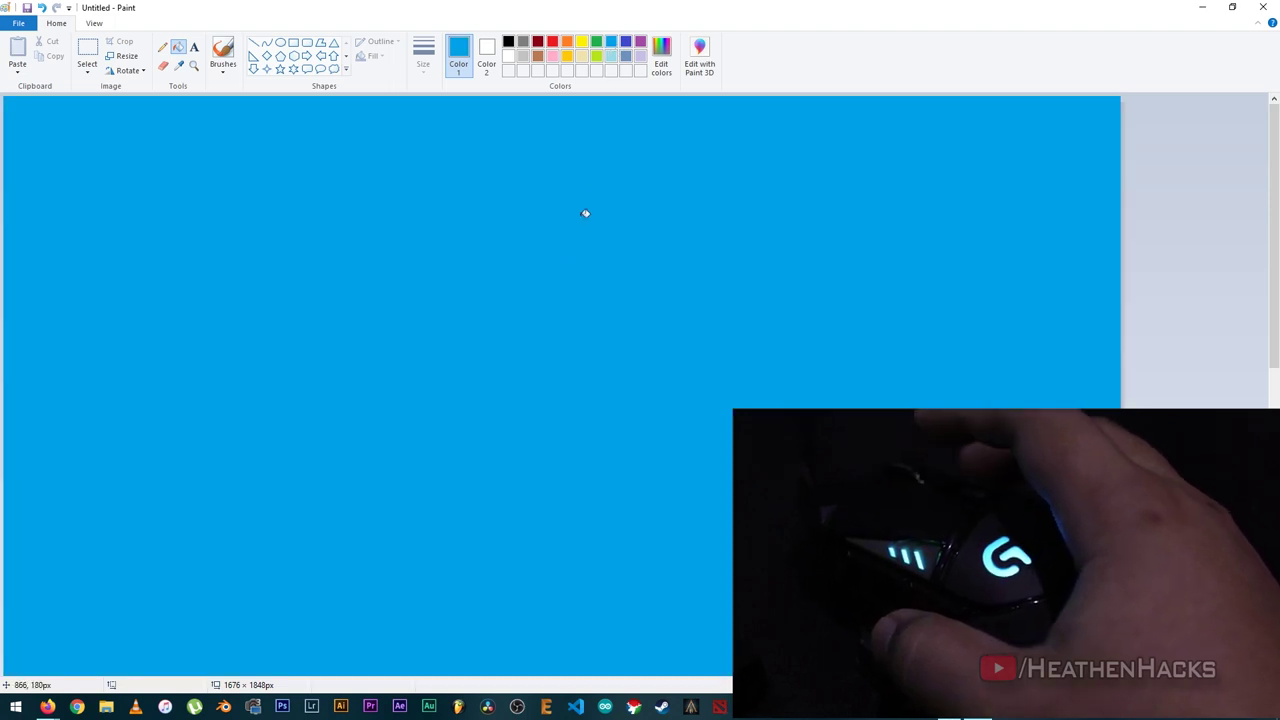
left_click(625, 41)
left_click(600, 150)
left_click(640, 41)
left_click(560, 274)
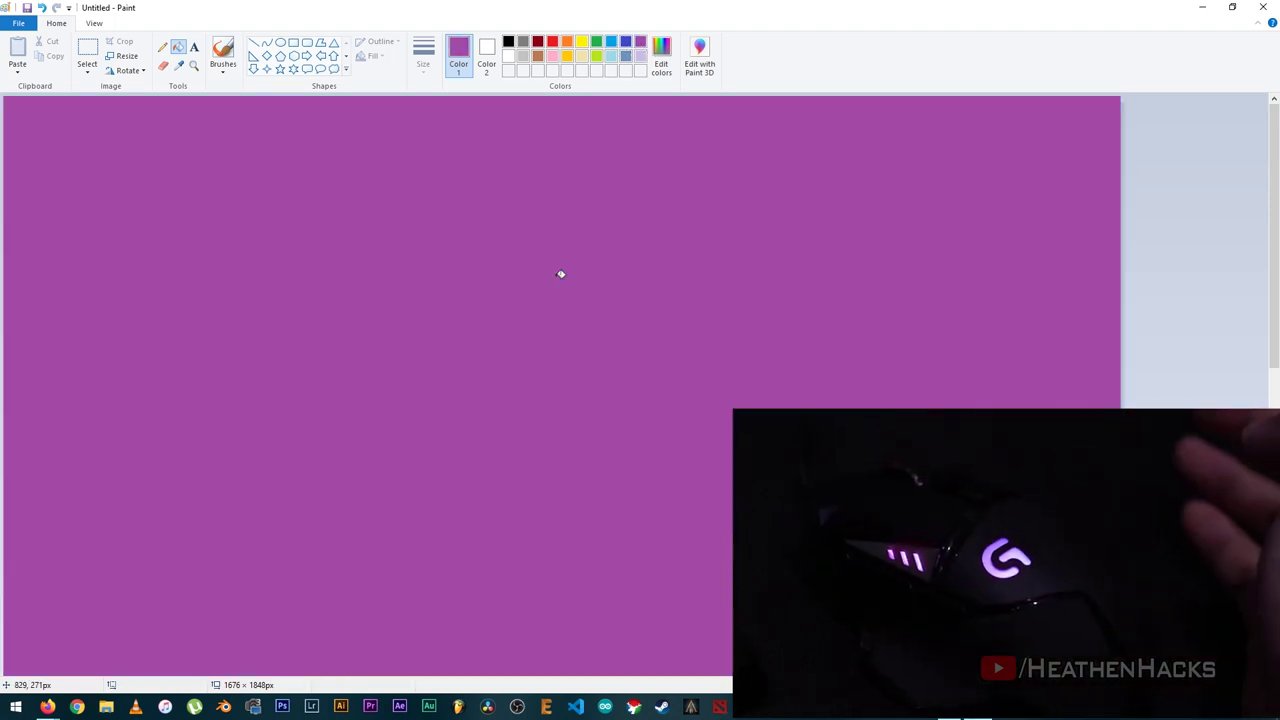
key("alt+F4")
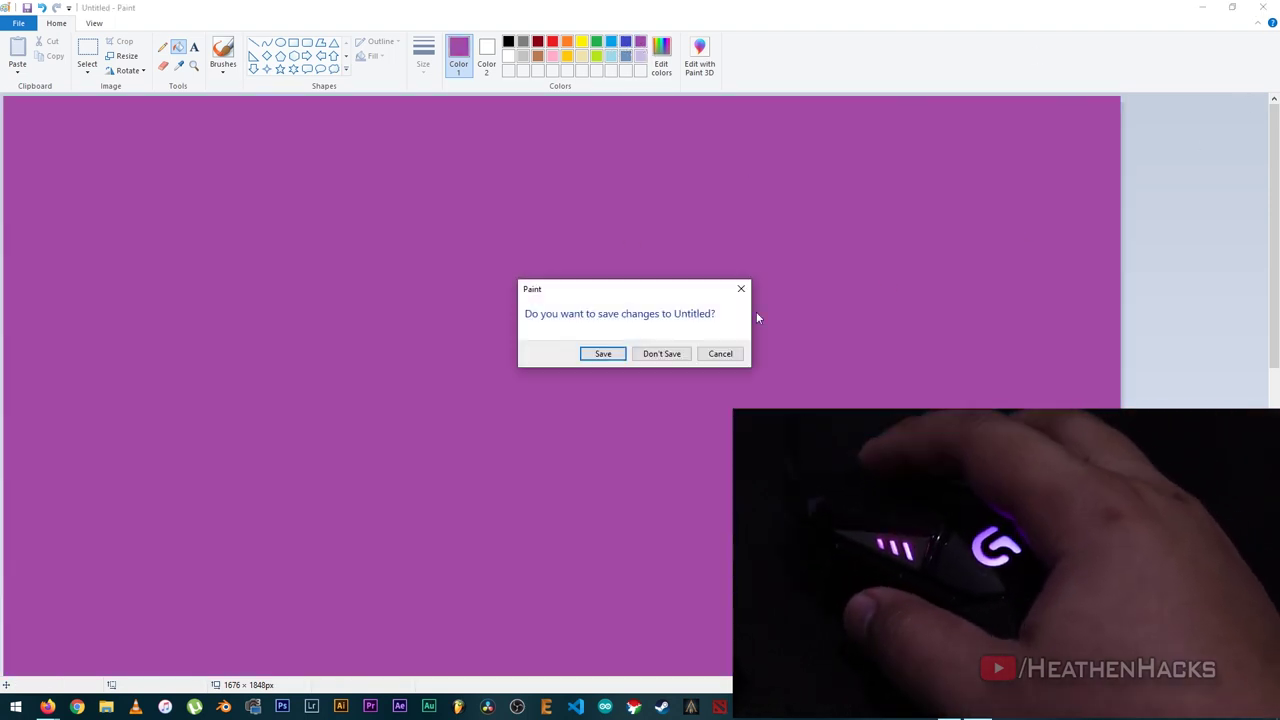
left_click(662, 356)
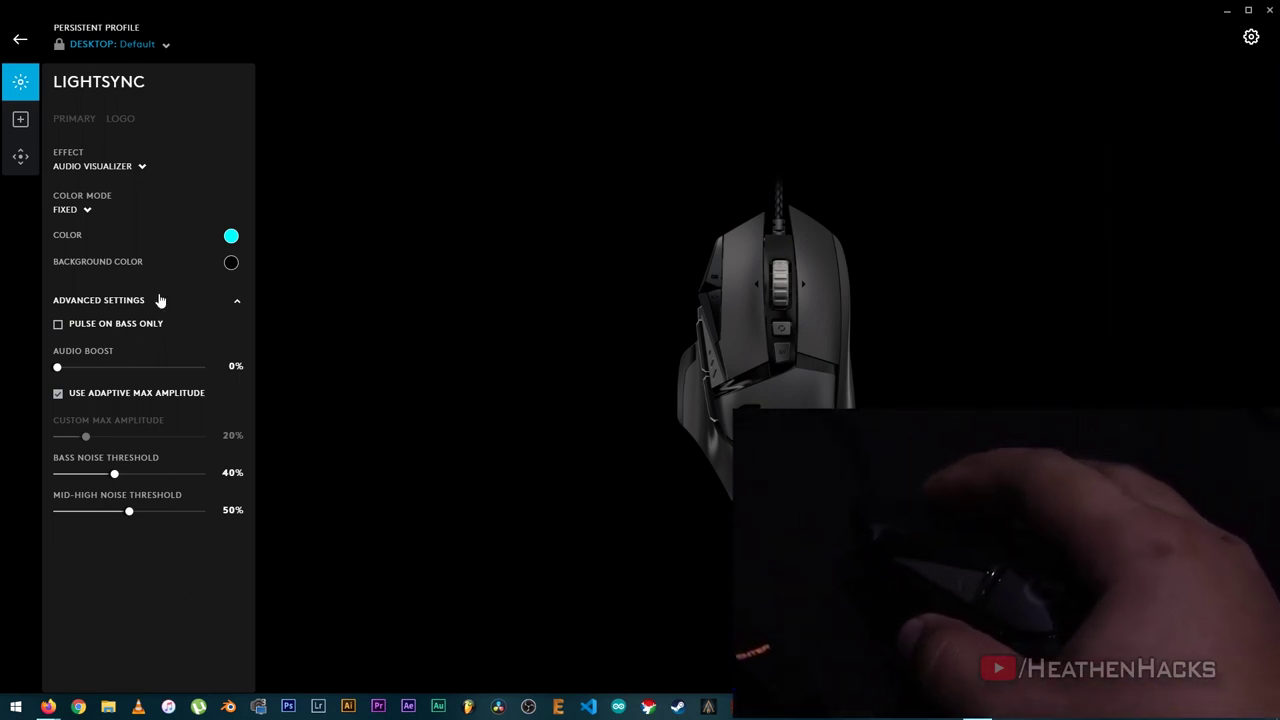
Set the Audio Visualizer effect's color mode to Reactive.
left_click(73, 209)
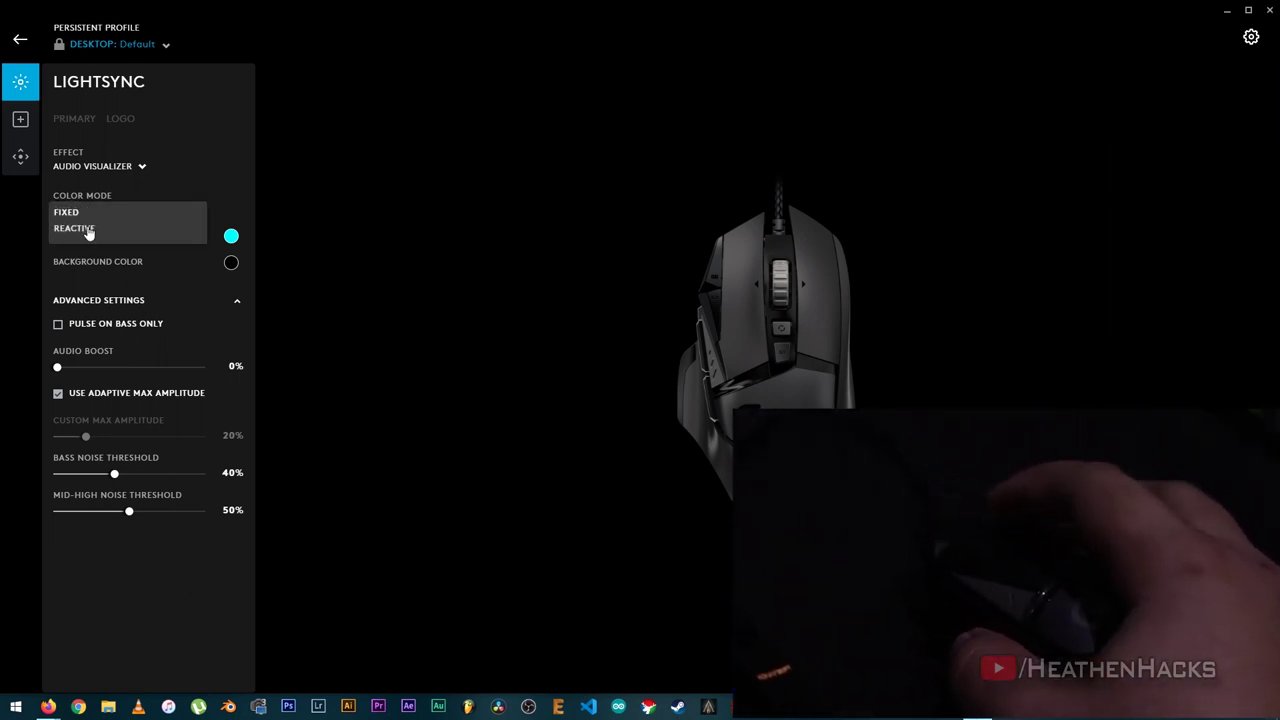
left_click(82, 229)
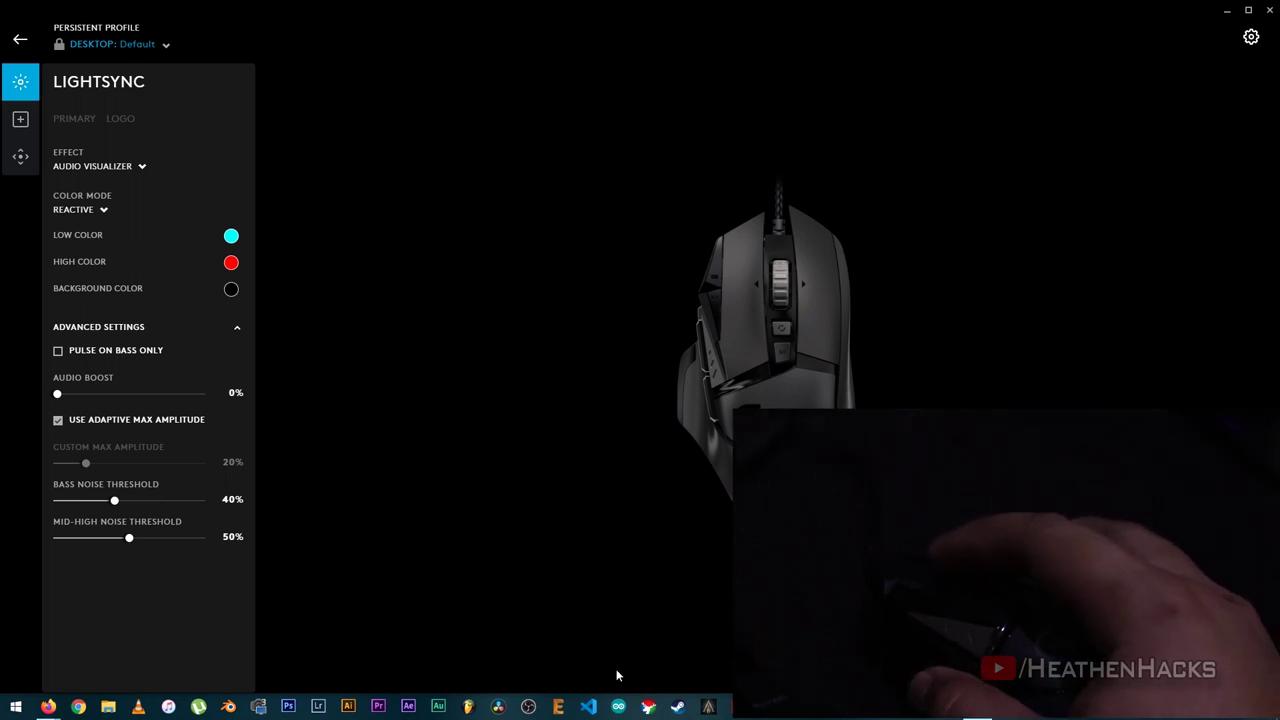
Switch to FL Studio, fill the Kick channel on each 4 steps and play the pattern.
left_click(468, 706)
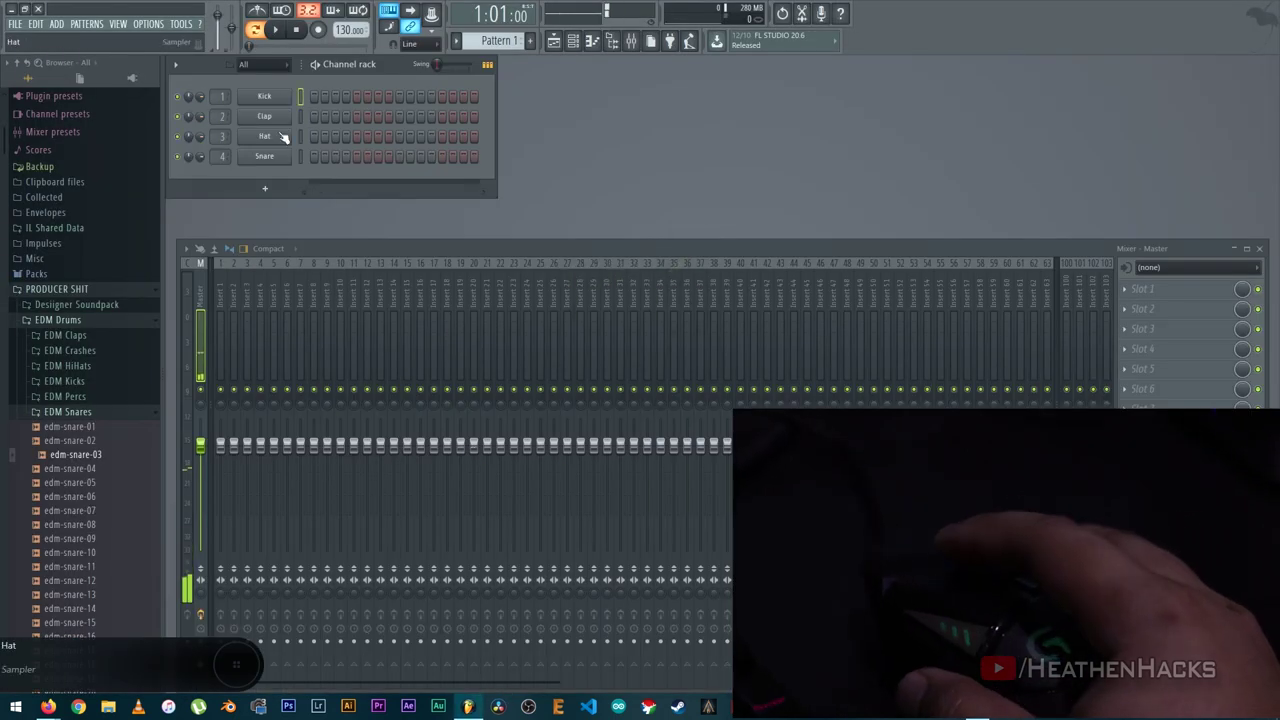
right_click(280, 96)
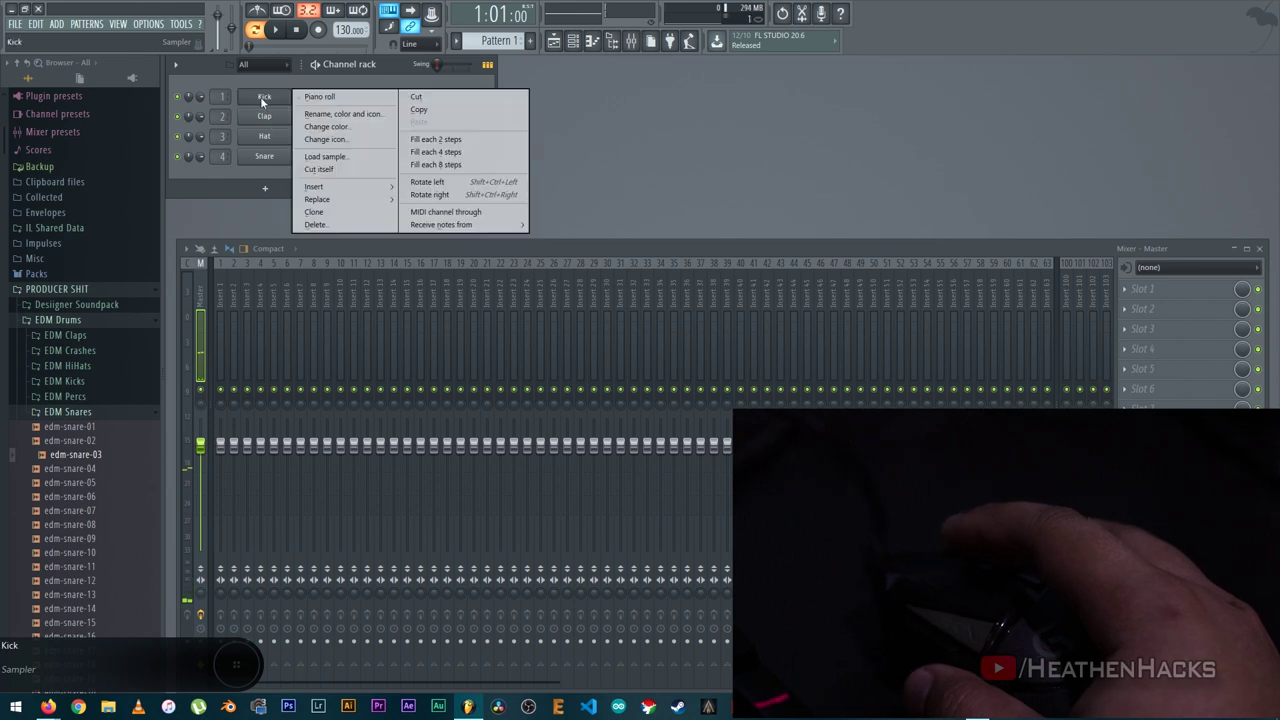
left_click(436, 151)
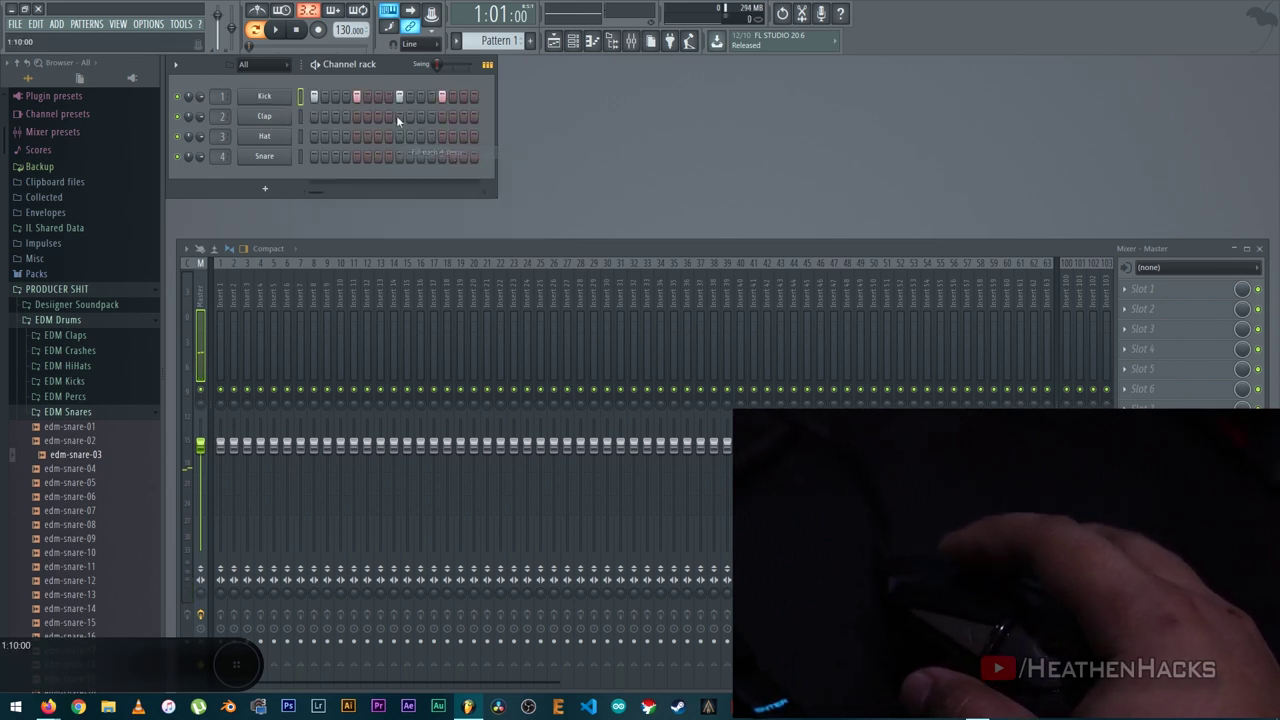
left_click(281, 31)
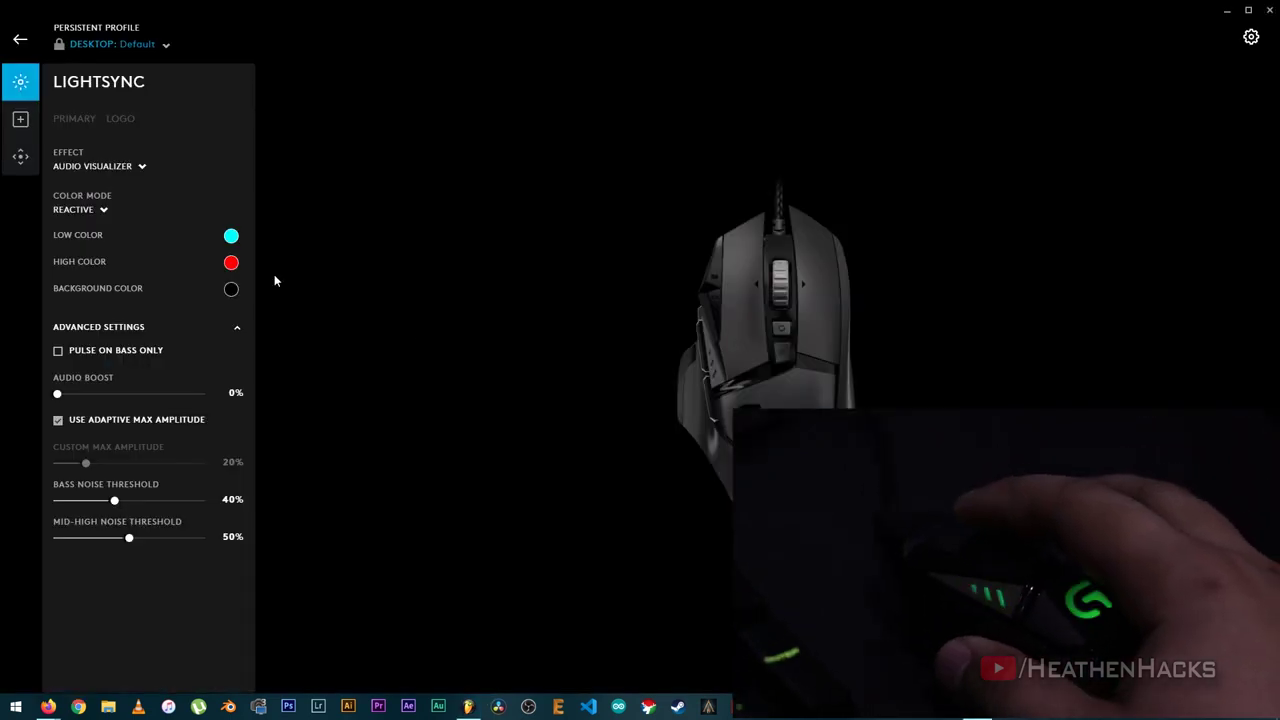
Set the Audio Visualizer's color mode to Fixed and enable Pulse on Bass Only.
left_click(115, 211)
left_click(101, 212)
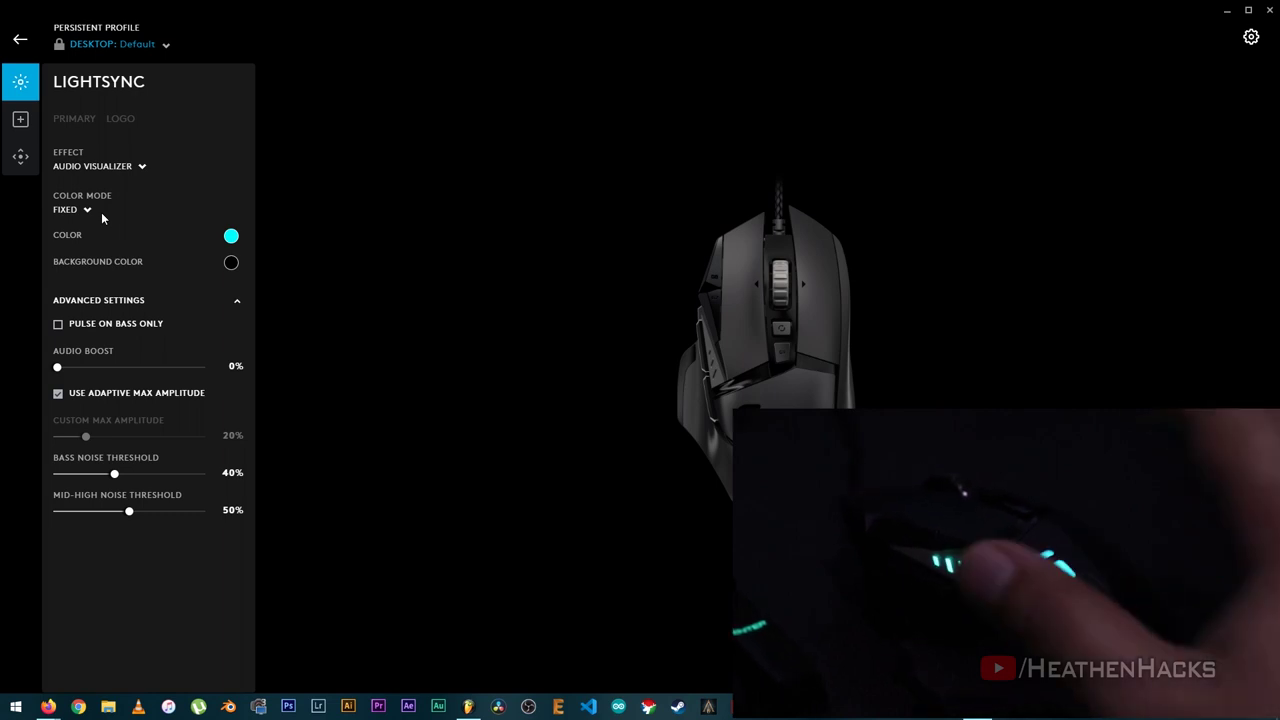
left_click(94, 330)
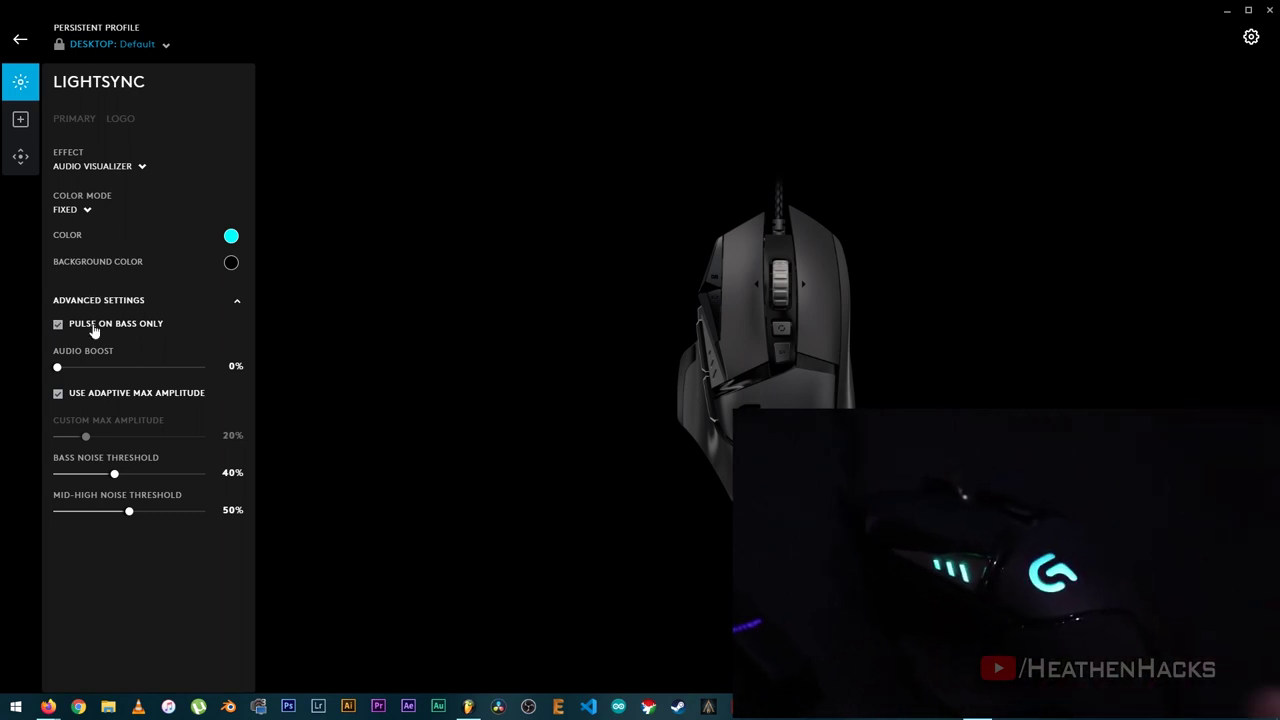
Switch to FL Studio and mute the Snare, Hat and Clap channels so only the Kick plays.
left_click(468, 706)
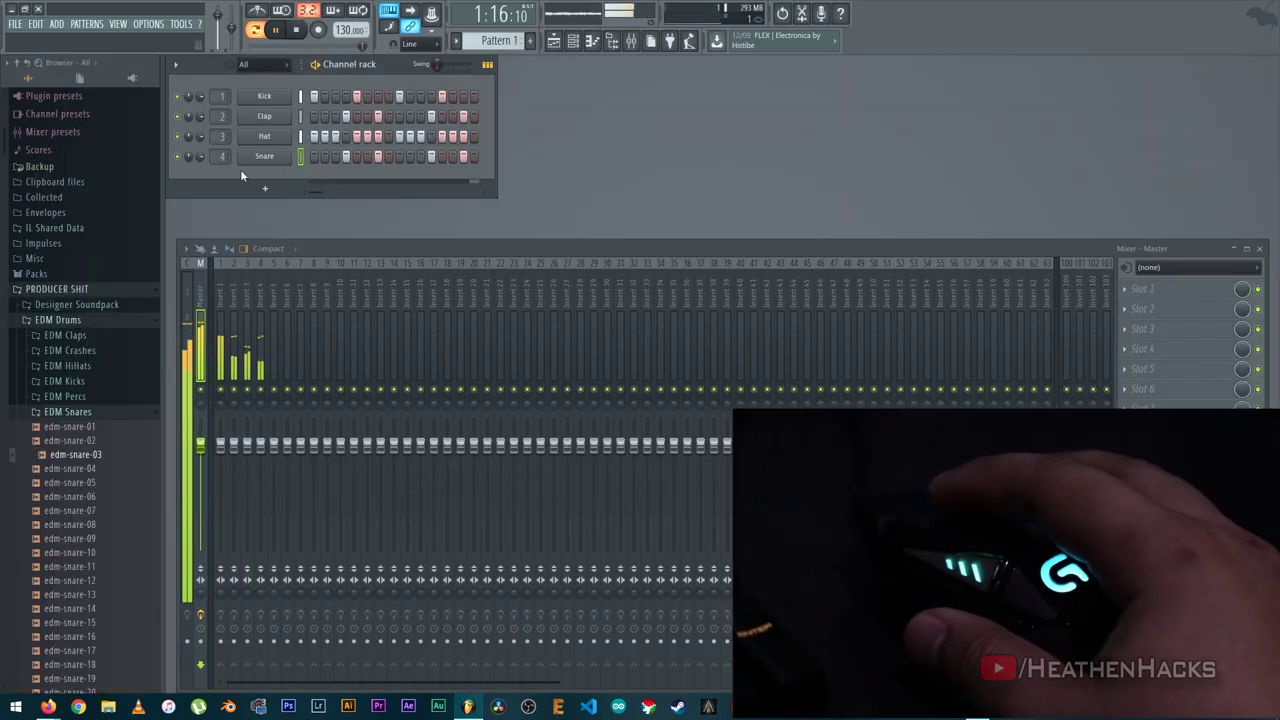
left_click(177, 156)
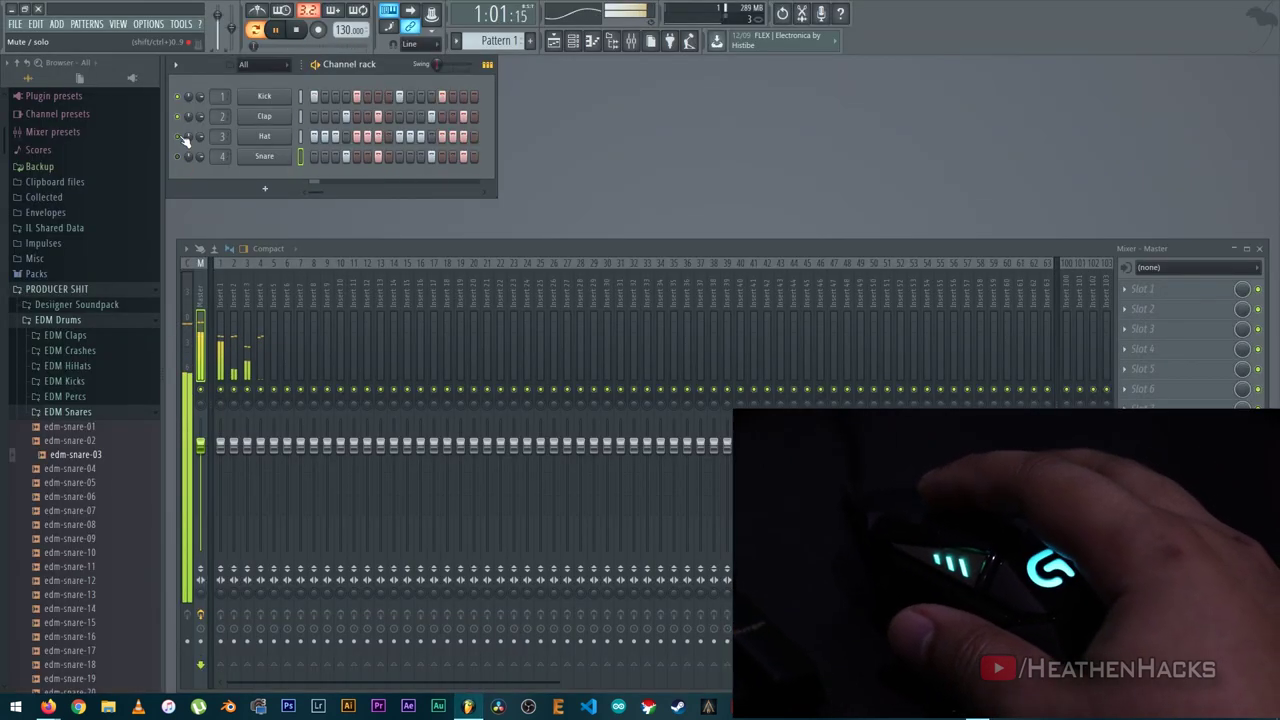
left_click(180, 137)
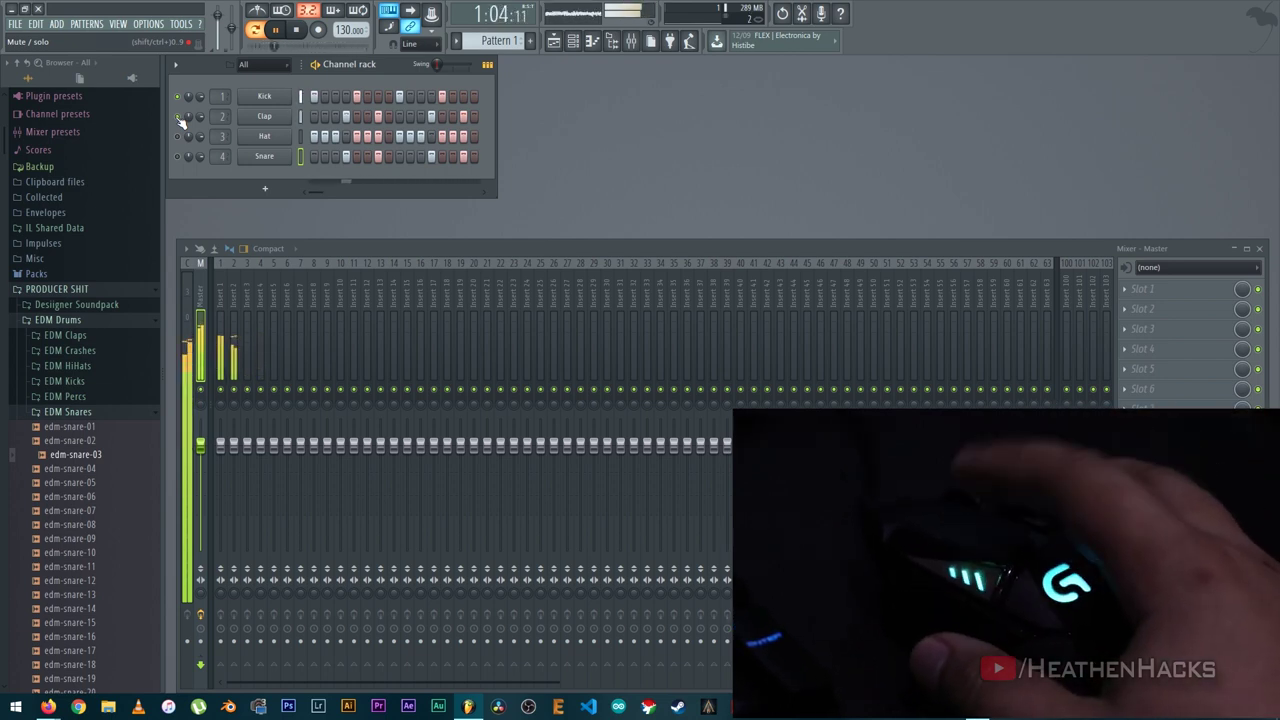
left_click(178, 117)
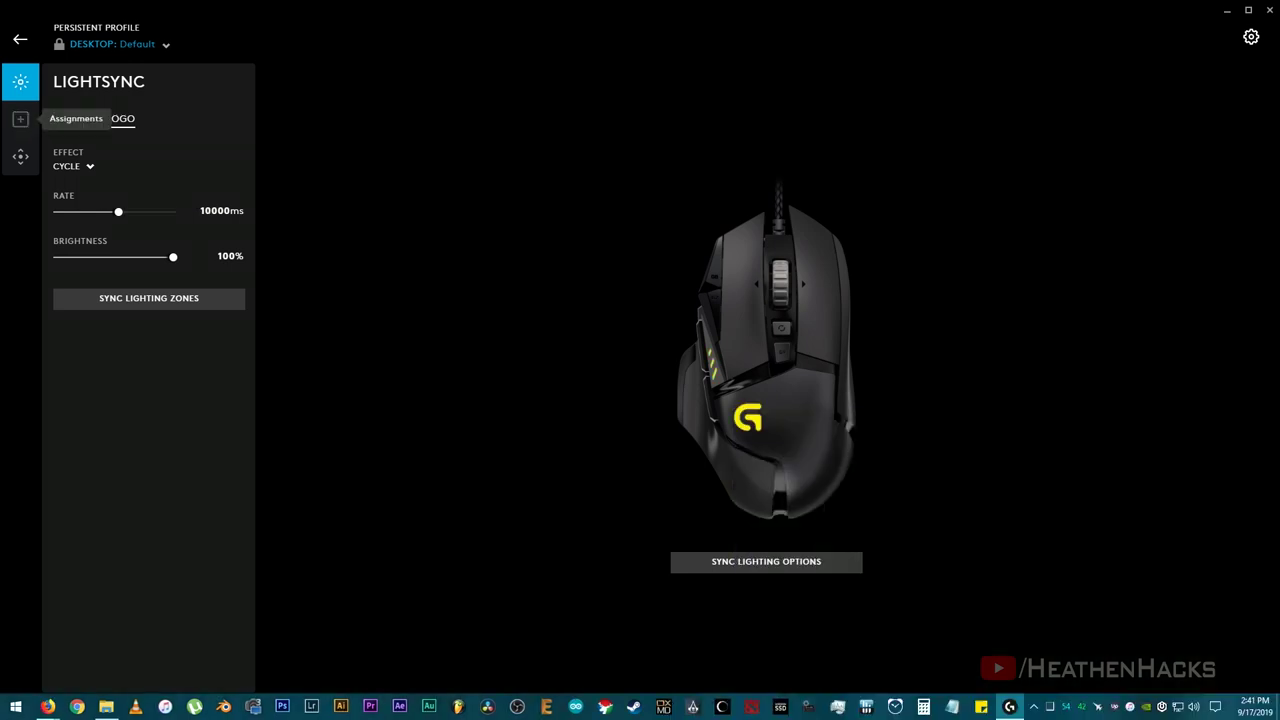
Examine the mouse's button assignment options for commands, keys, actions and macros.
left_click(20, 119)
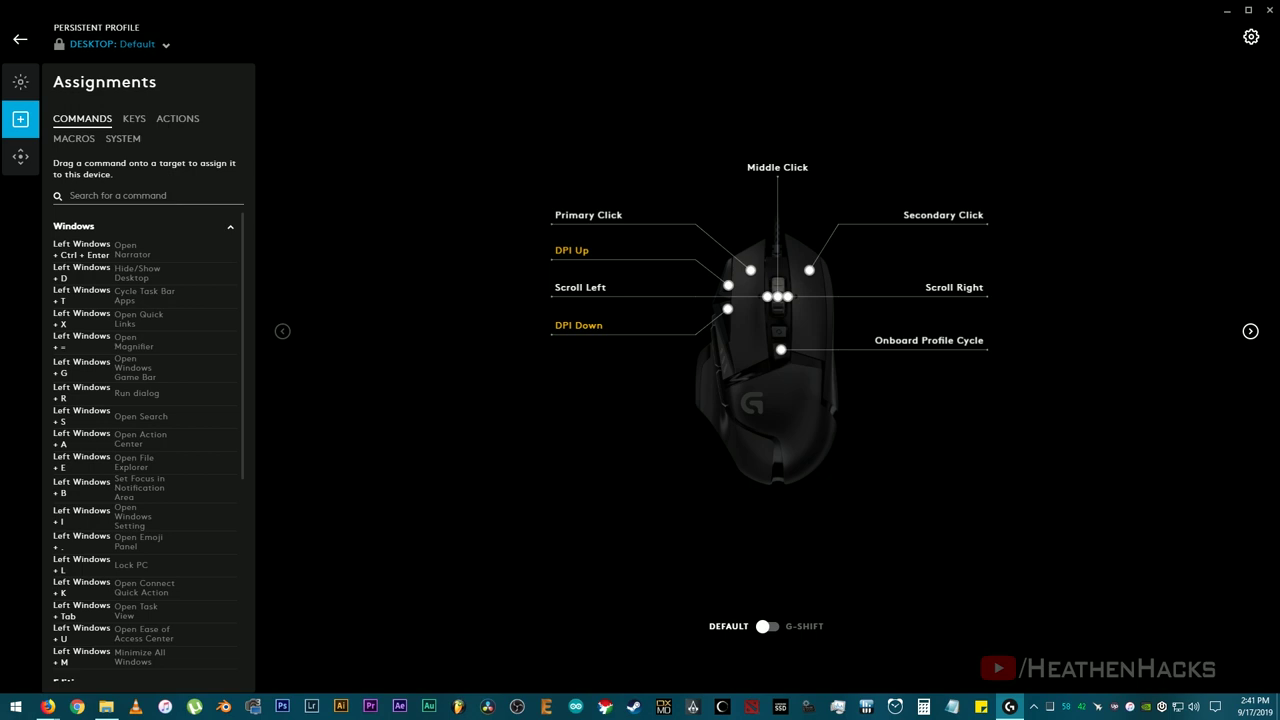
key("Right")
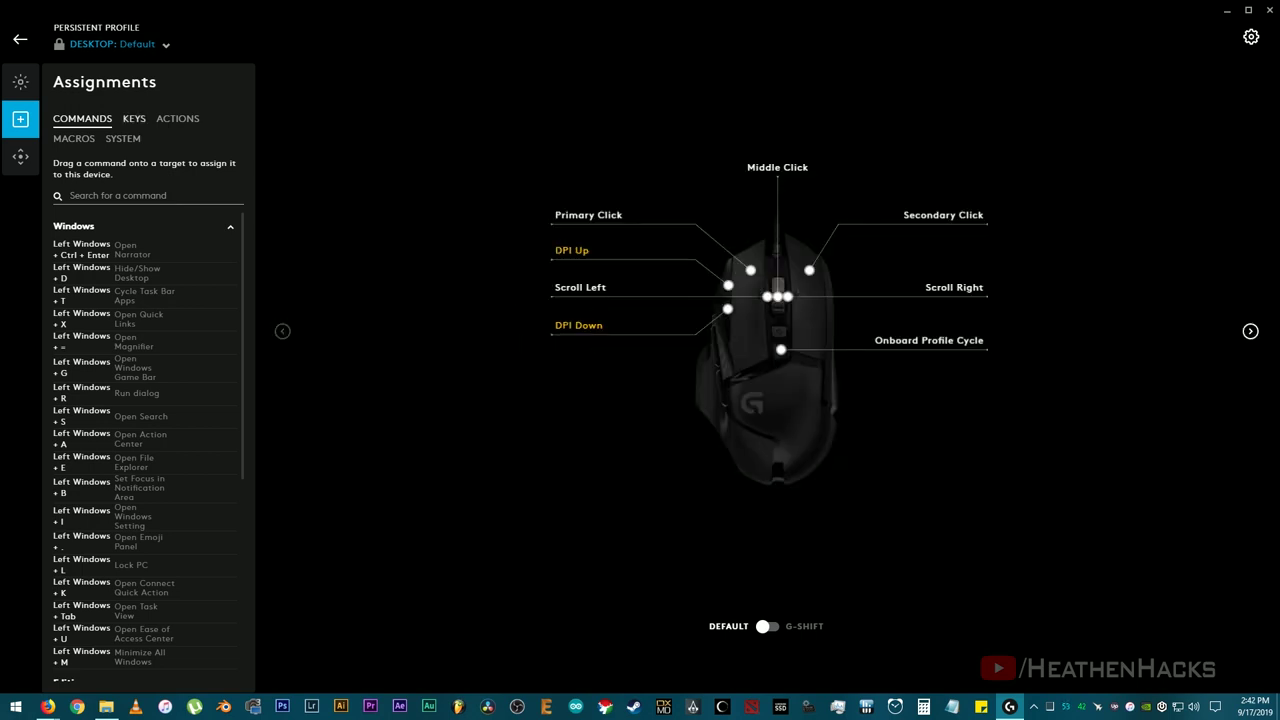
left_click(134, 118)
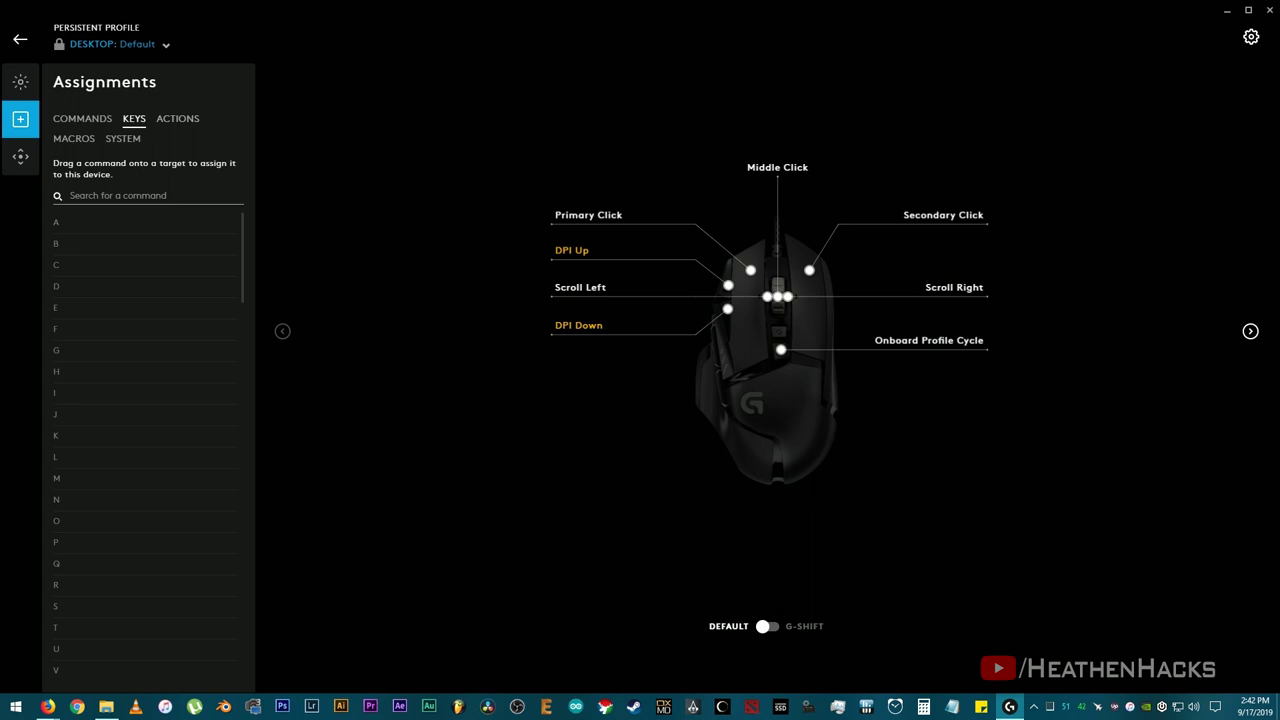
left_click(177, 118)
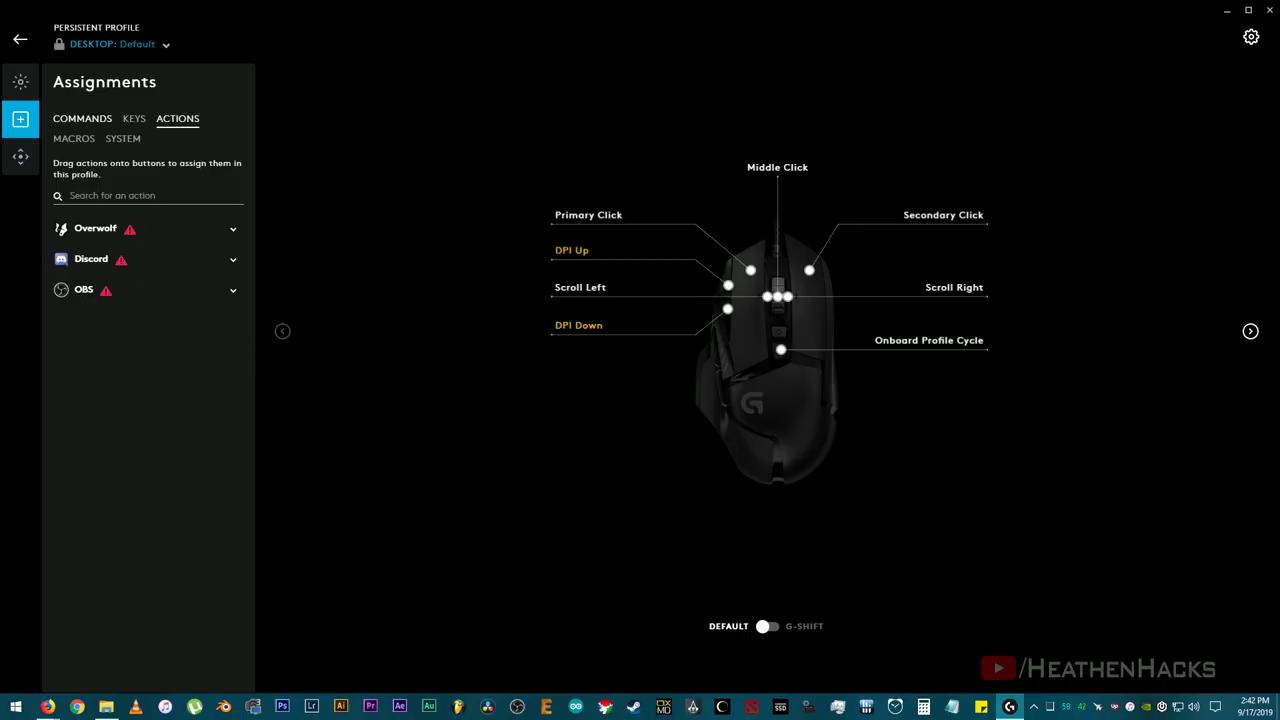
left_click(74, 138)
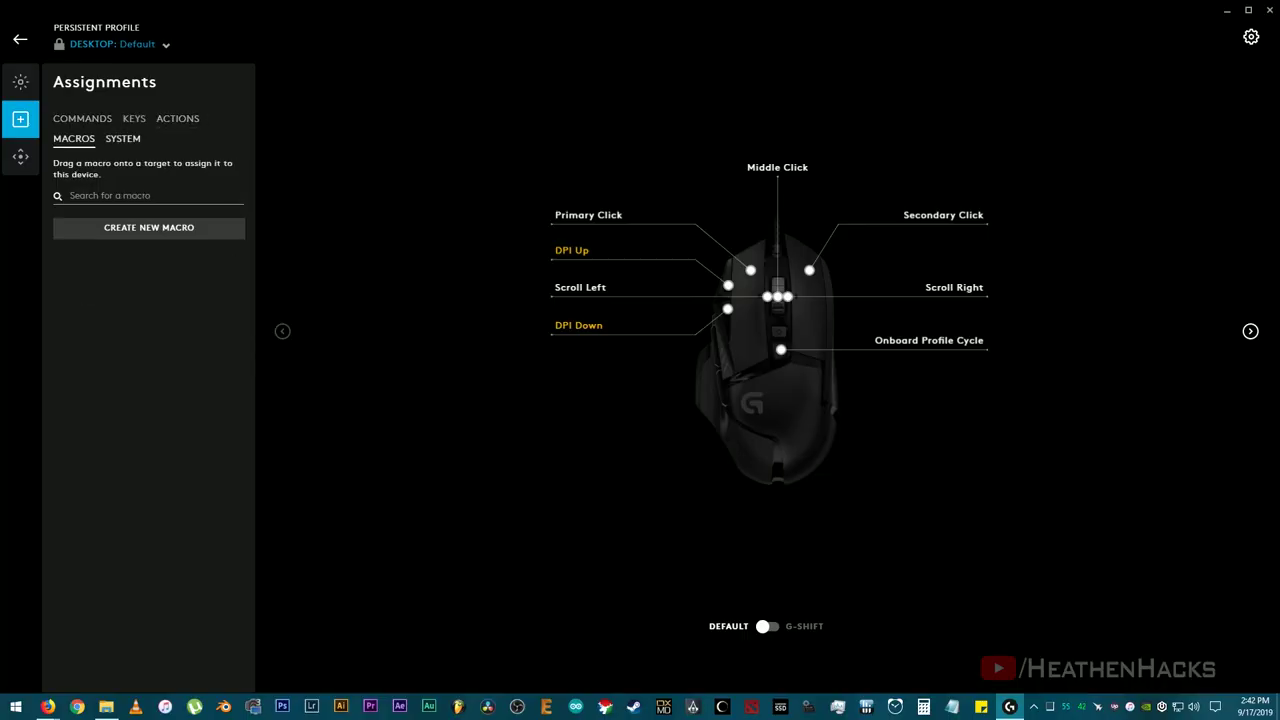
Show the system assignments and browse to the Desktop folder for the launch application's path.
left_click(123, 138)
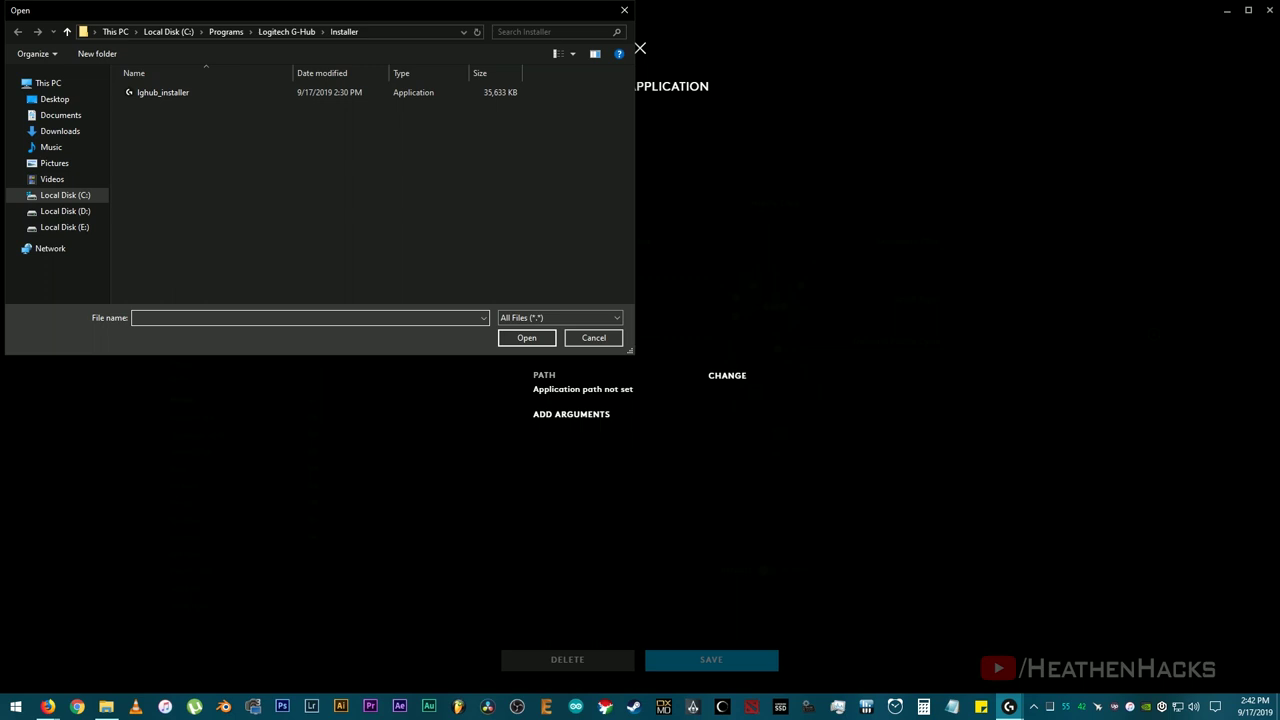
left_click(55, 99)
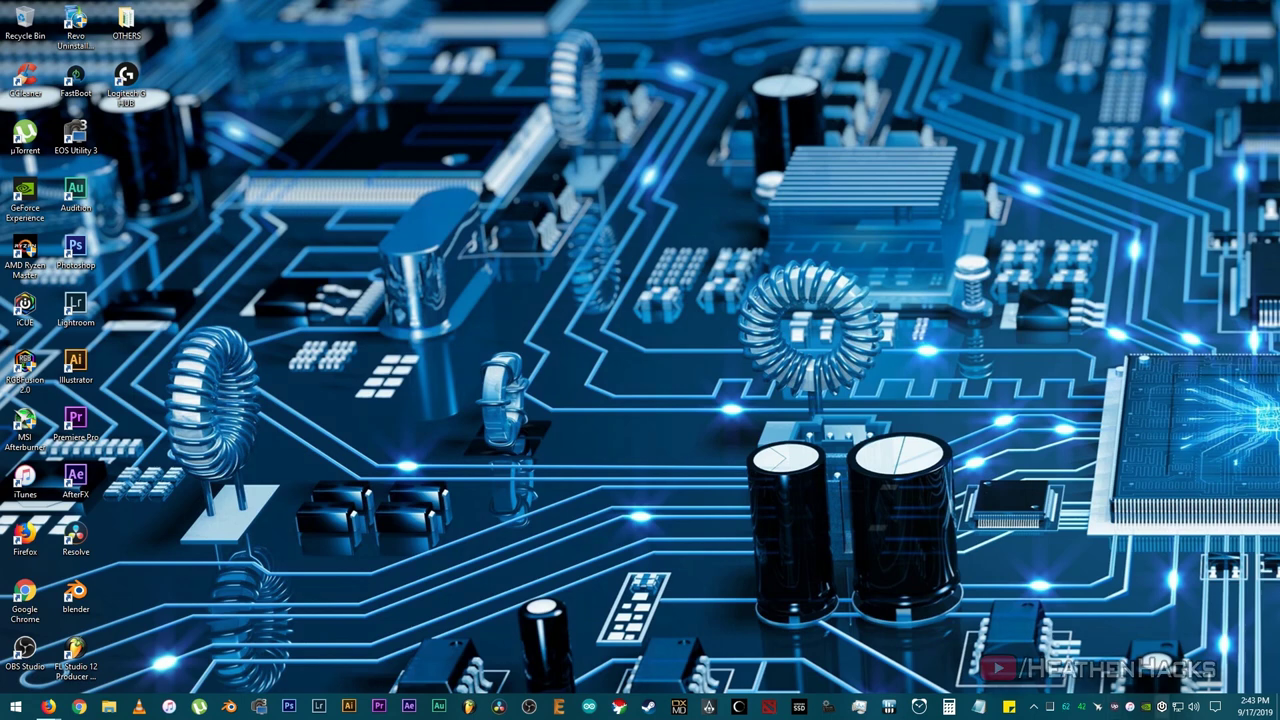
Open iCUE and clear the onboard storage of the Corsair keyboard in its device settings.
left_click(1162, 706)
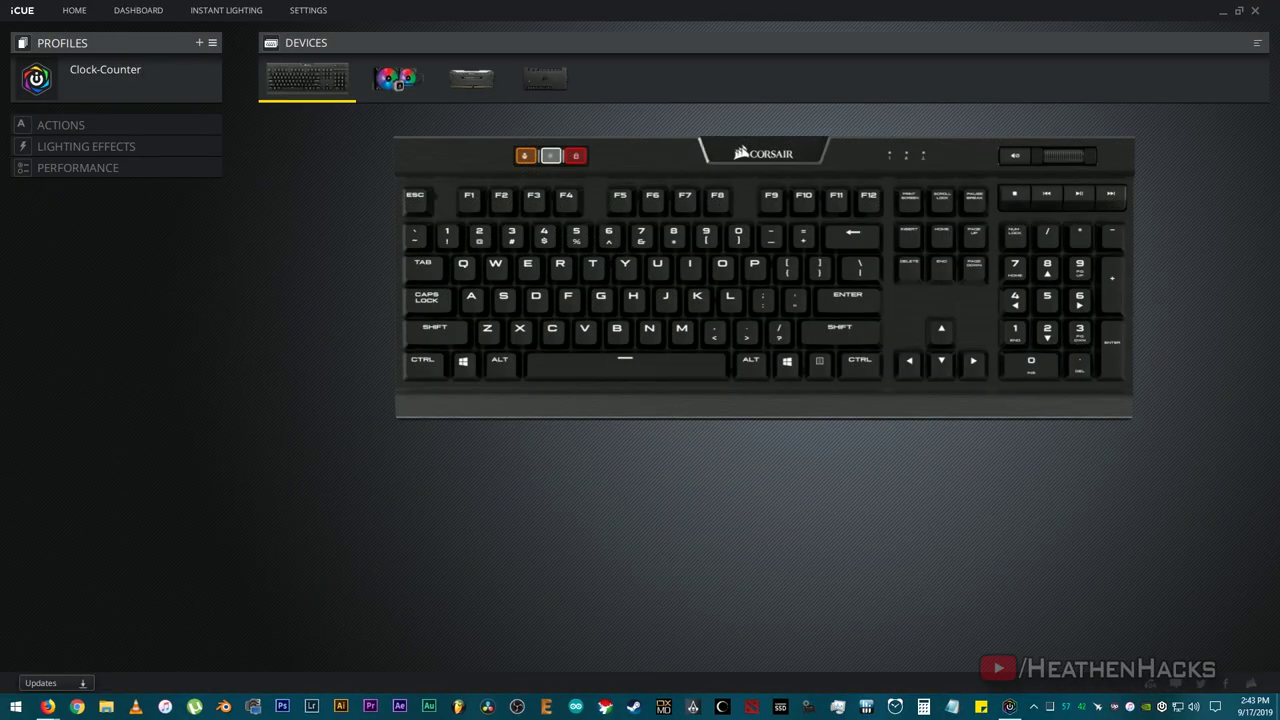
left_click(308, 10)
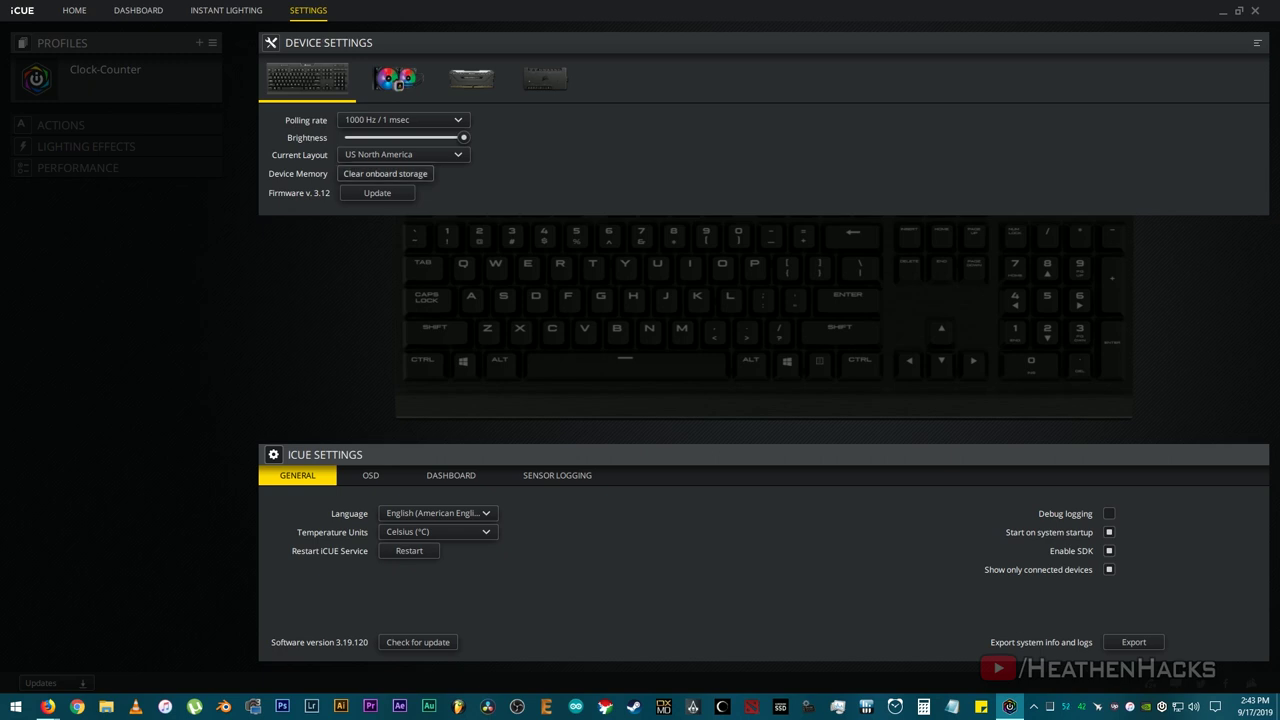
left_click(385, 173)
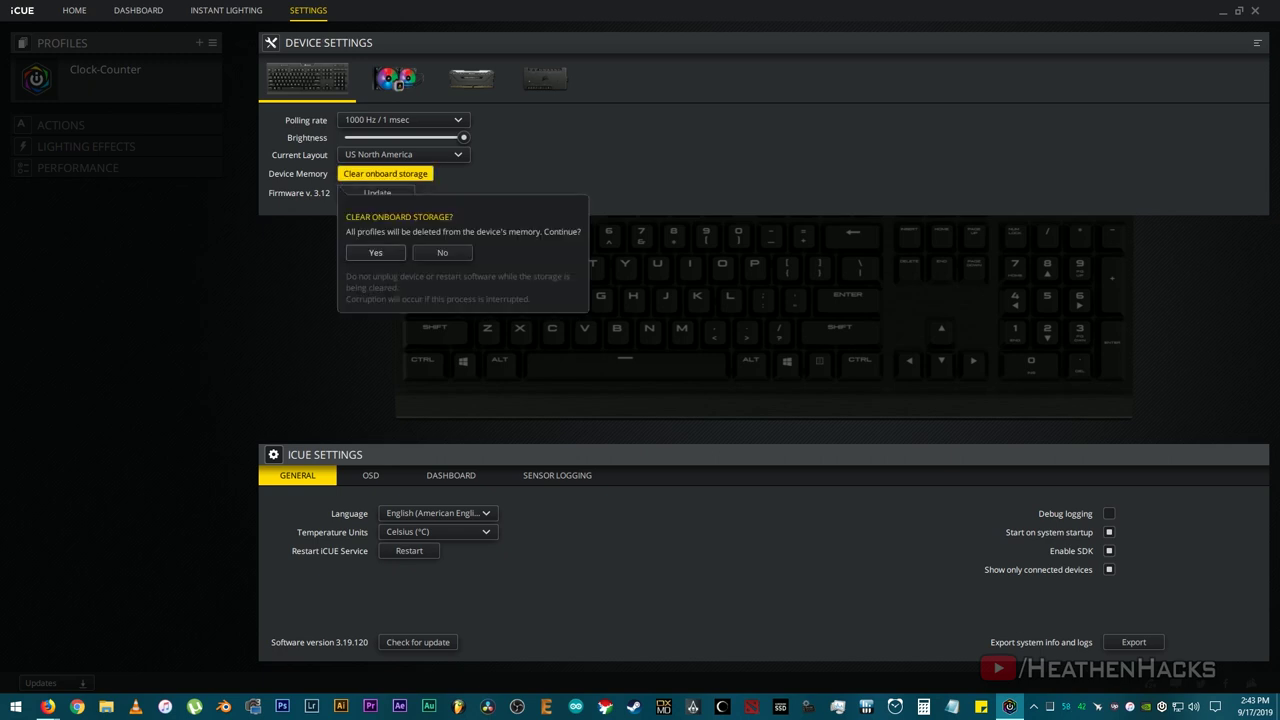
left_click(375, 252)
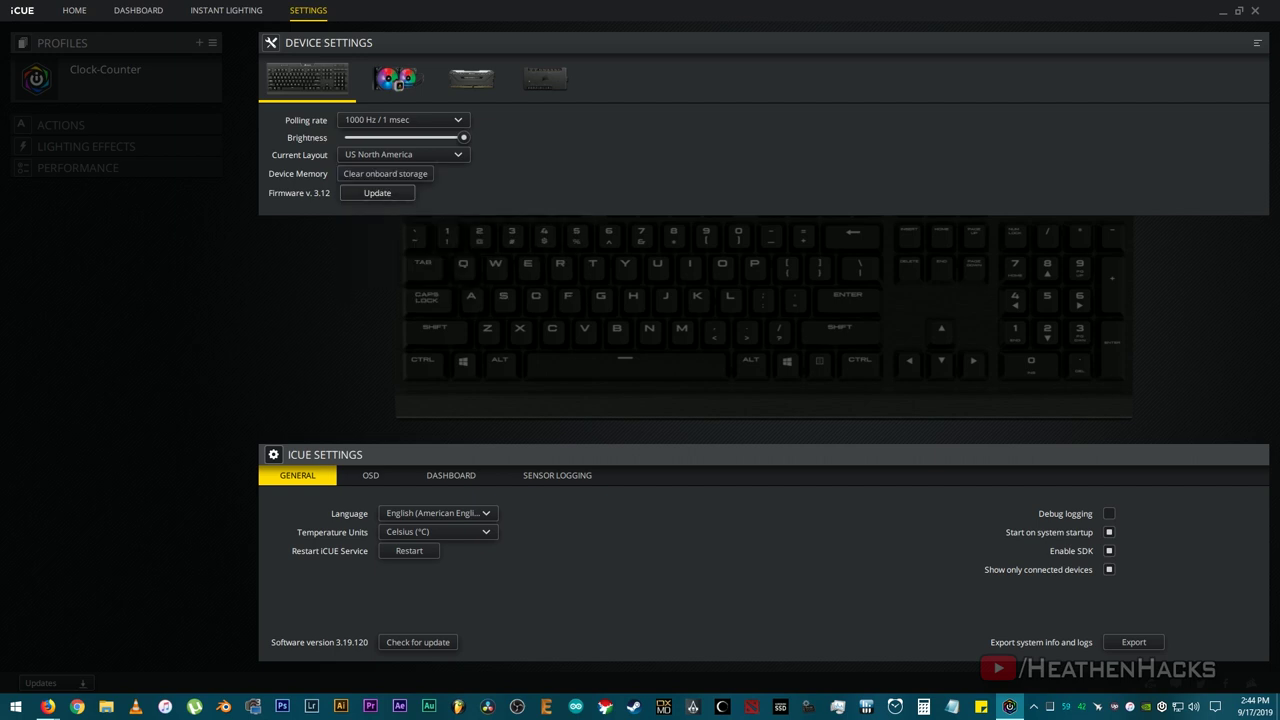
Update the K70 RGB MK.2 keyboard's firmware to version 3.24.
left_click(377, 193)
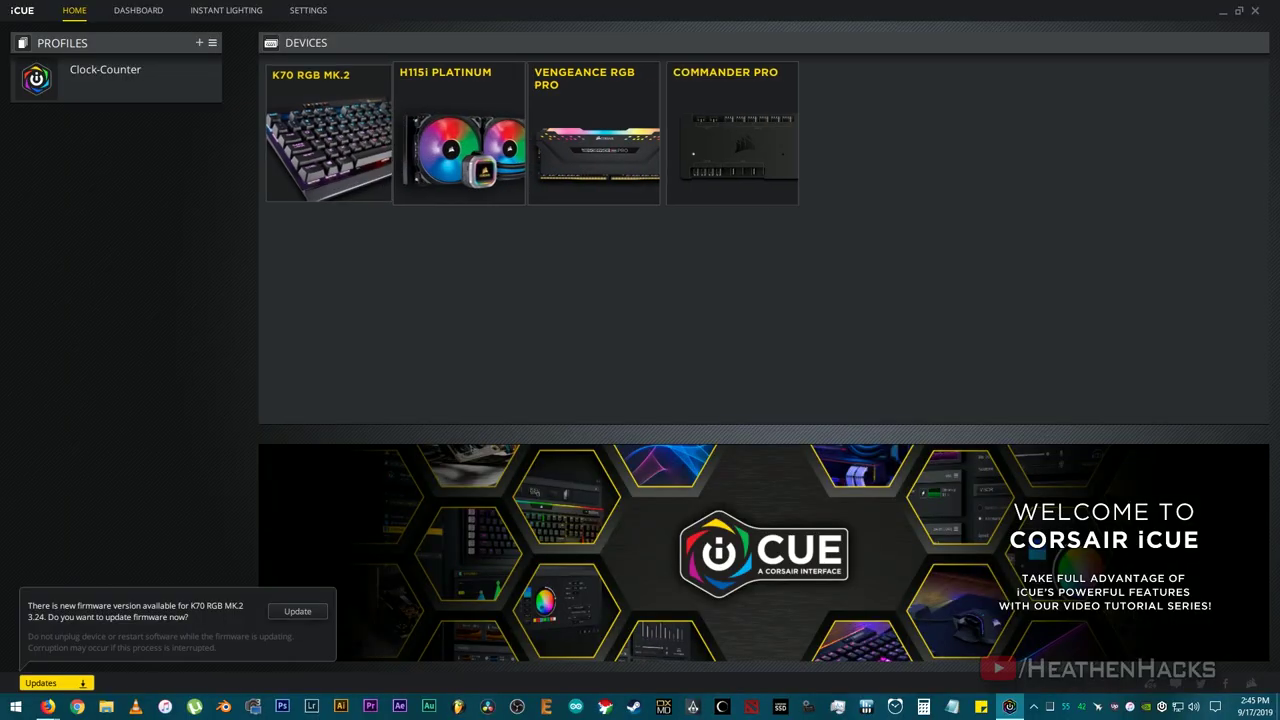
left_click(297, 611)
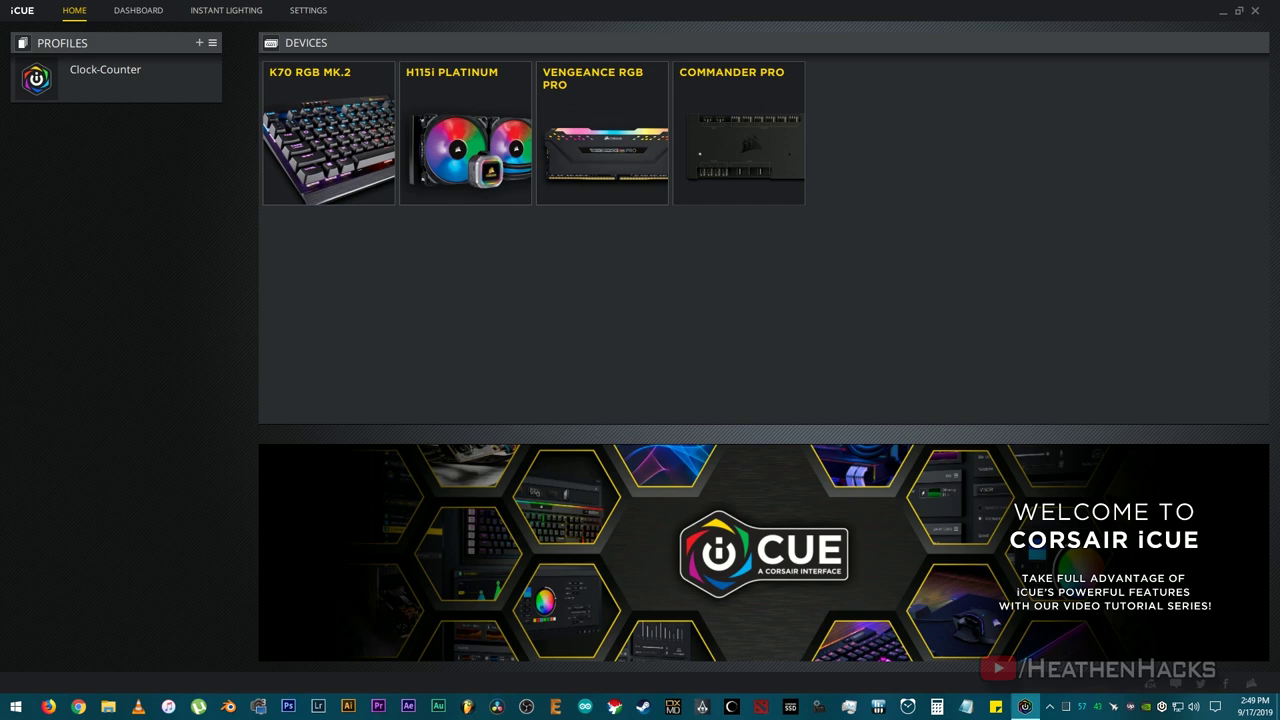
Open the K70 RGB MK.2 keyboard and activate the Audition profile in the Editing Profiles folder.
left_click(328, 133)
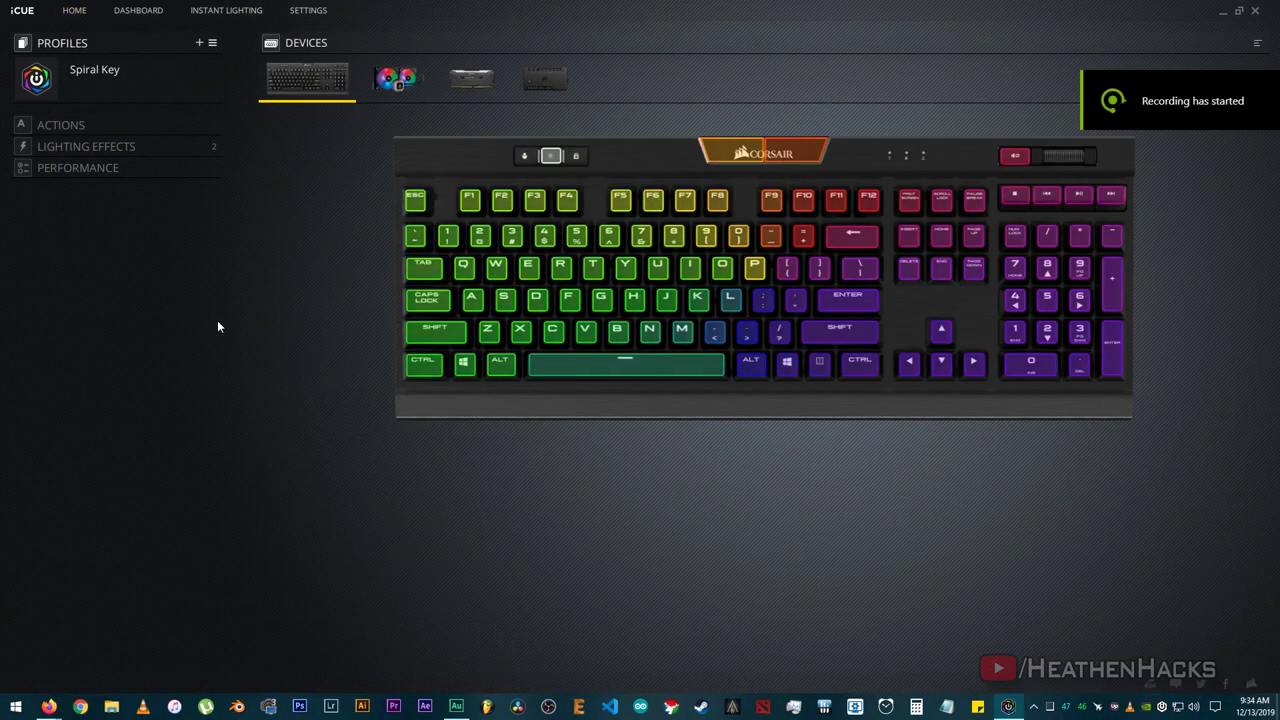
left_click(99, 83)
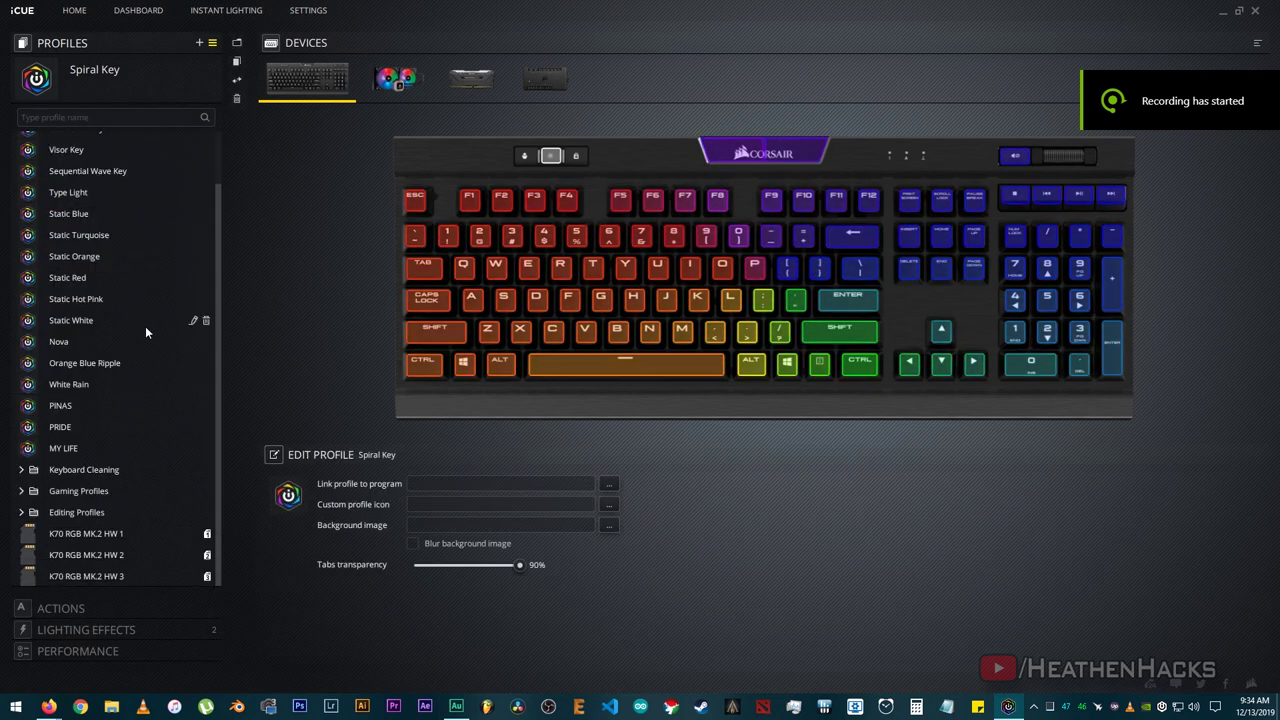
left_click(72, 525)
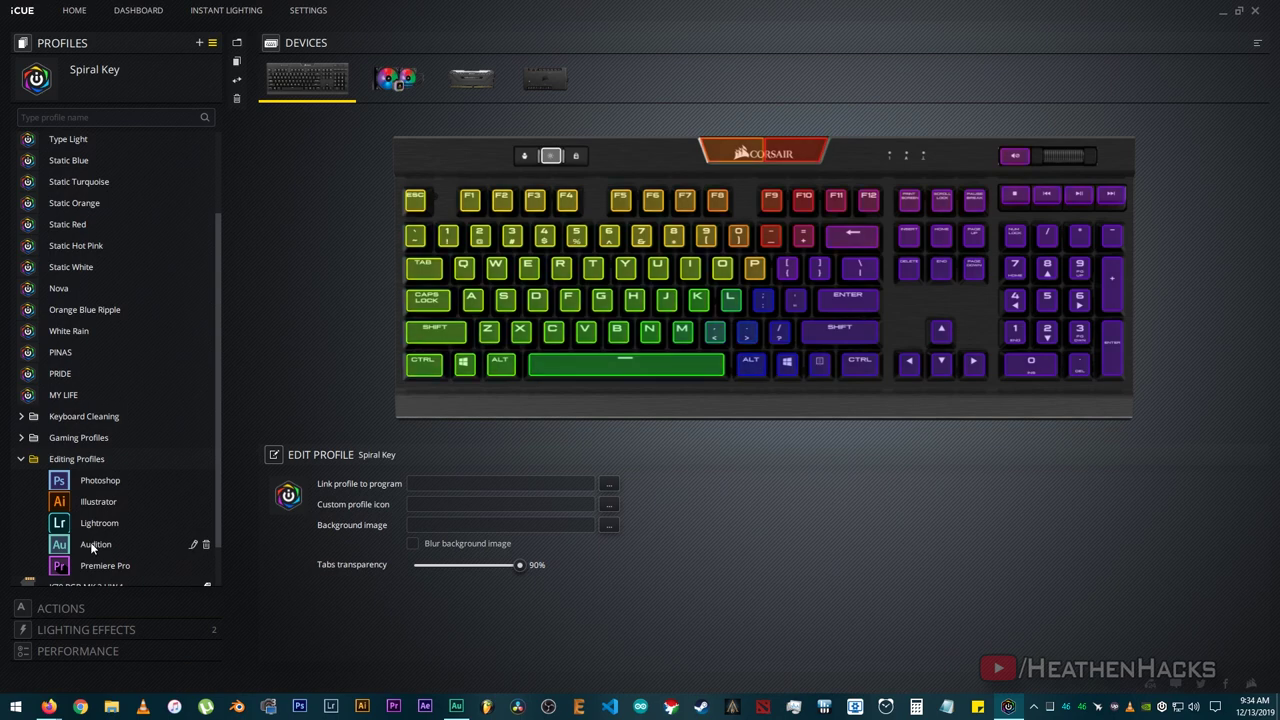
left_click(93, 543)
left_click(123, 84)
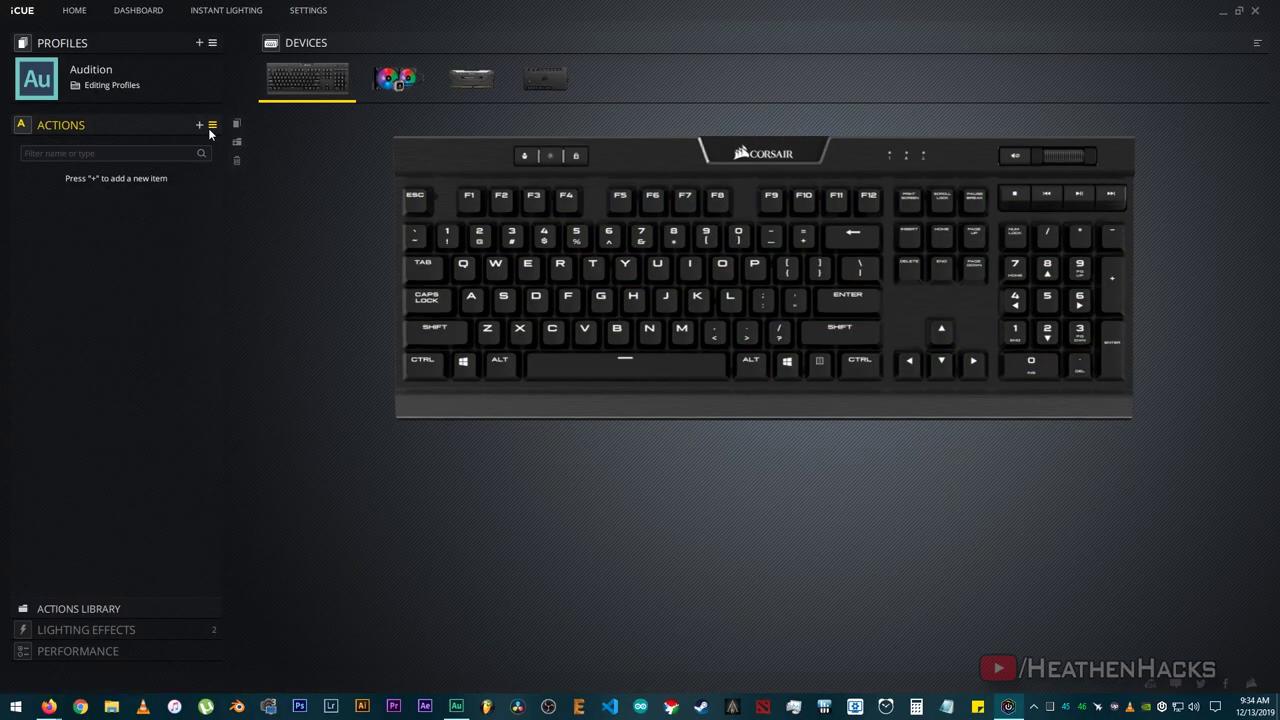
Record a Shift+Space macro in the Audition profile, assign it to the Insert key, and open the lighting effects.
left_click(199, 126)
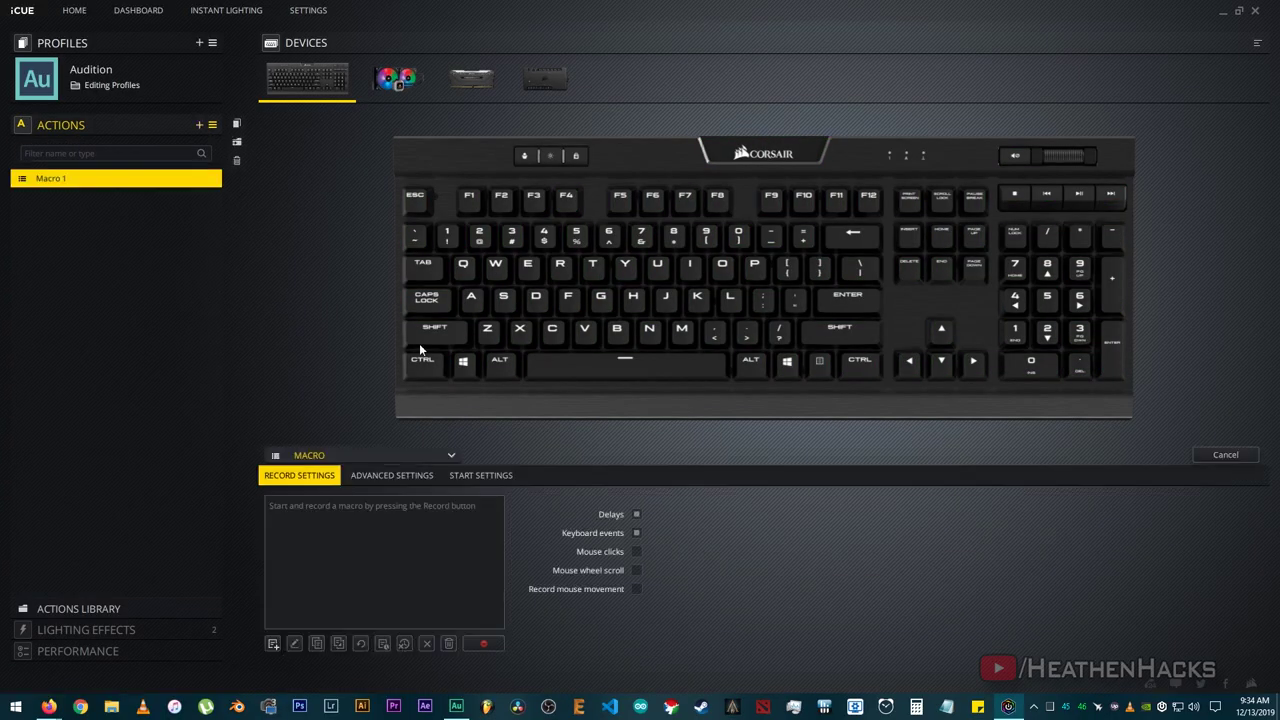
left_click(484, 644)
key("shift+space")
left_click(484, 644)
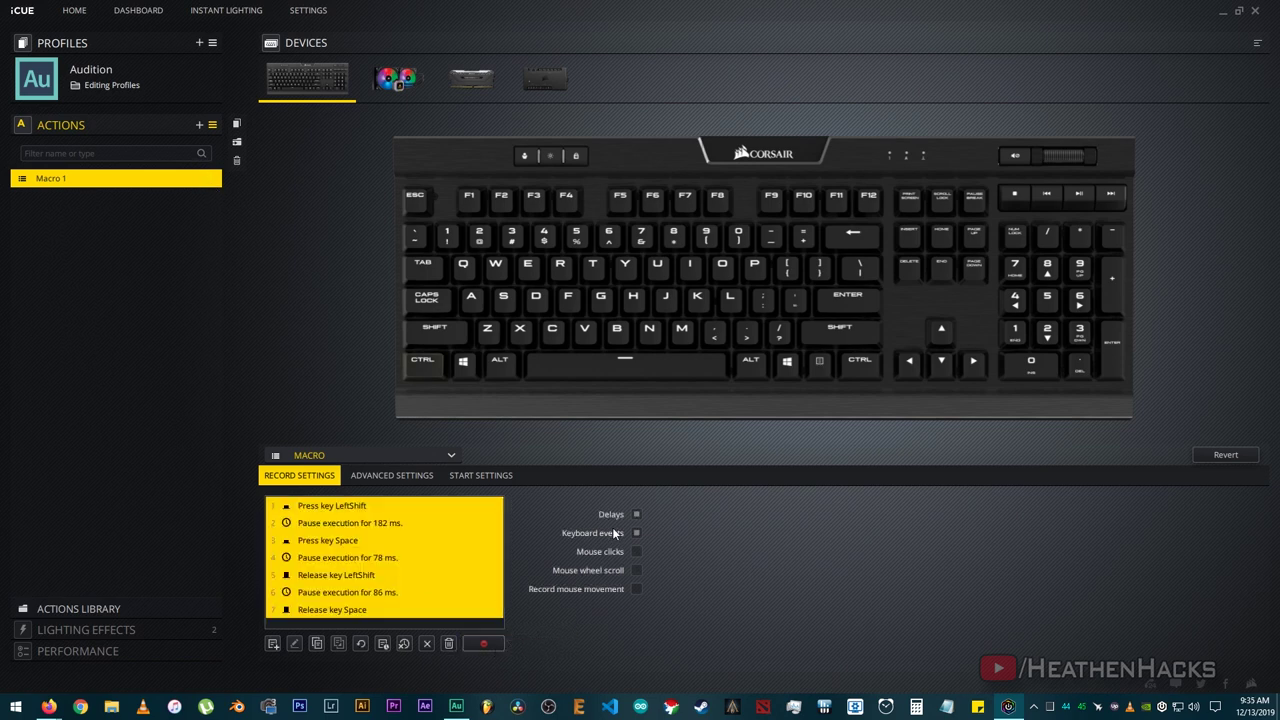
left_click(917, 237)
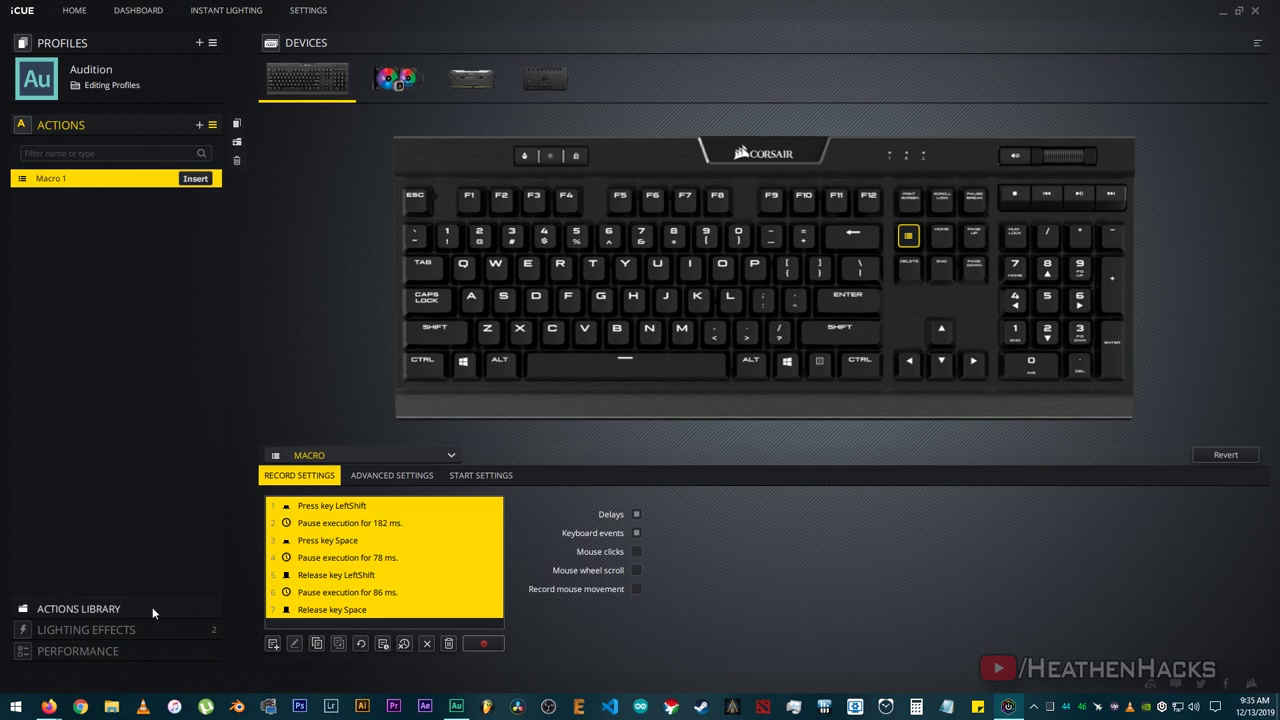
left_click(149, 632)
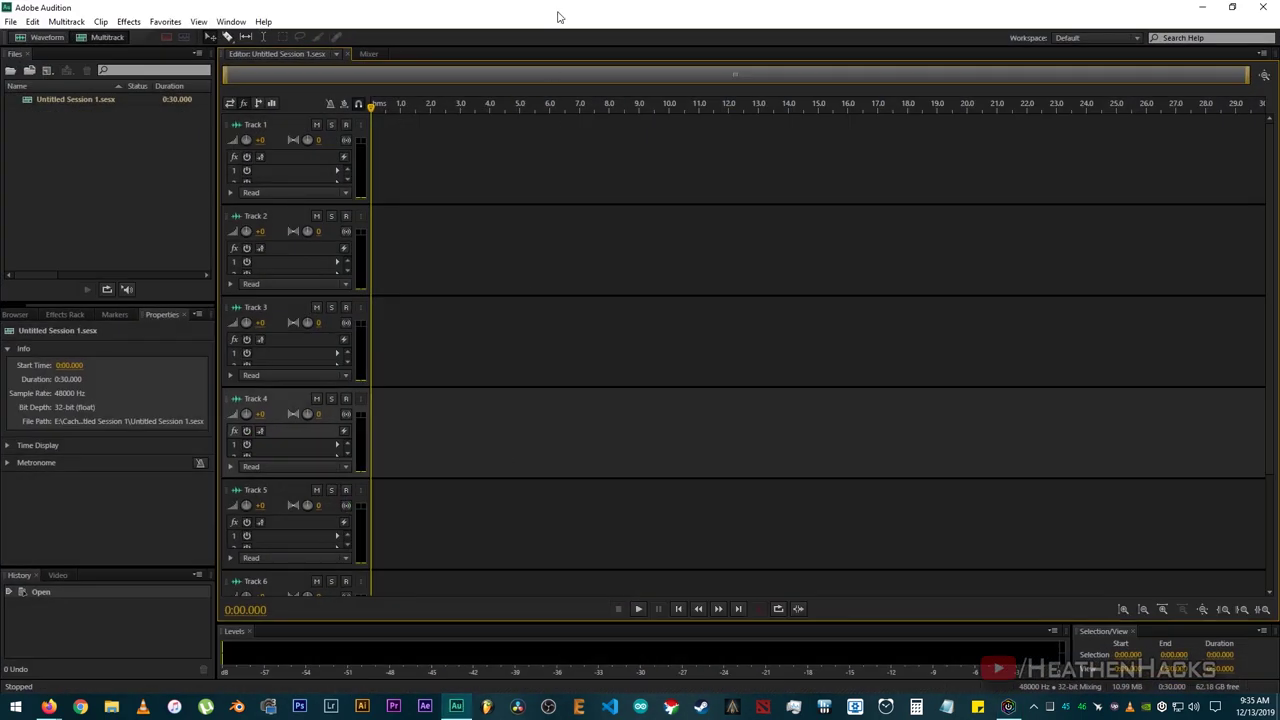
Switch to Adobe Audition and test the macro and playback in the multitrack session, answering the audio hardware alert.
key("space")
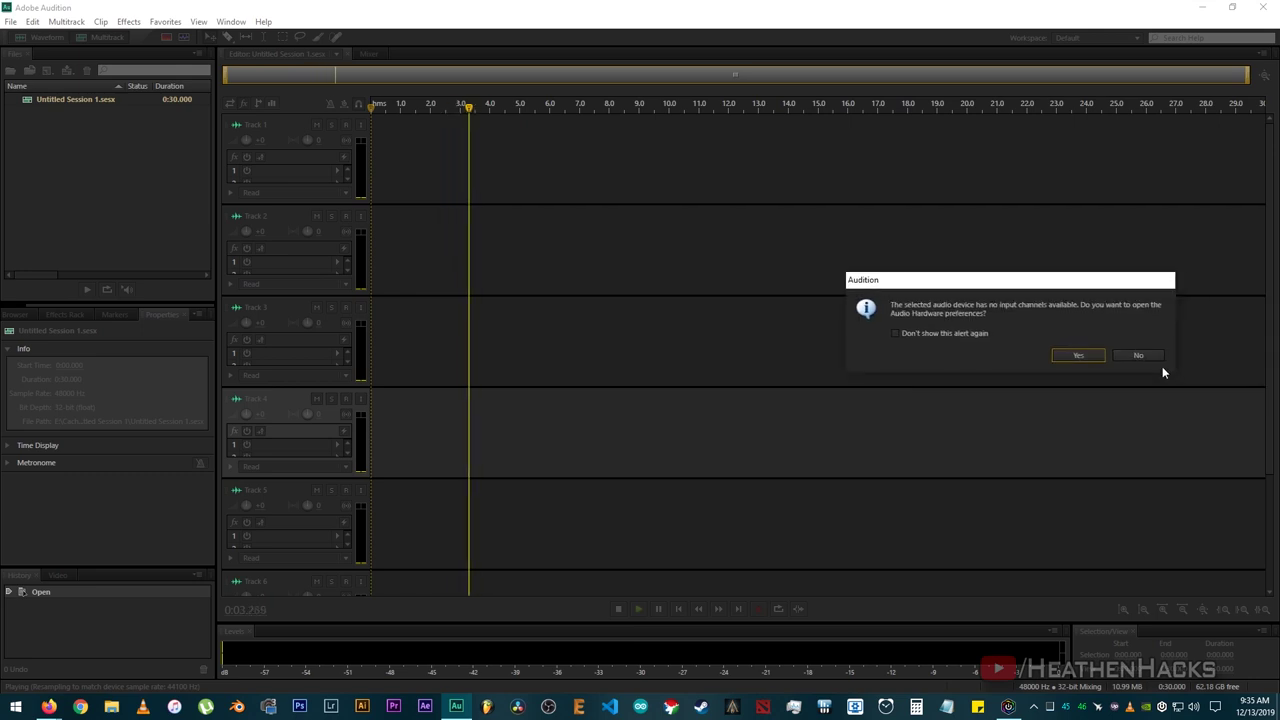
left_click(1078, 356)
key("space")
key("Home")
key("space")
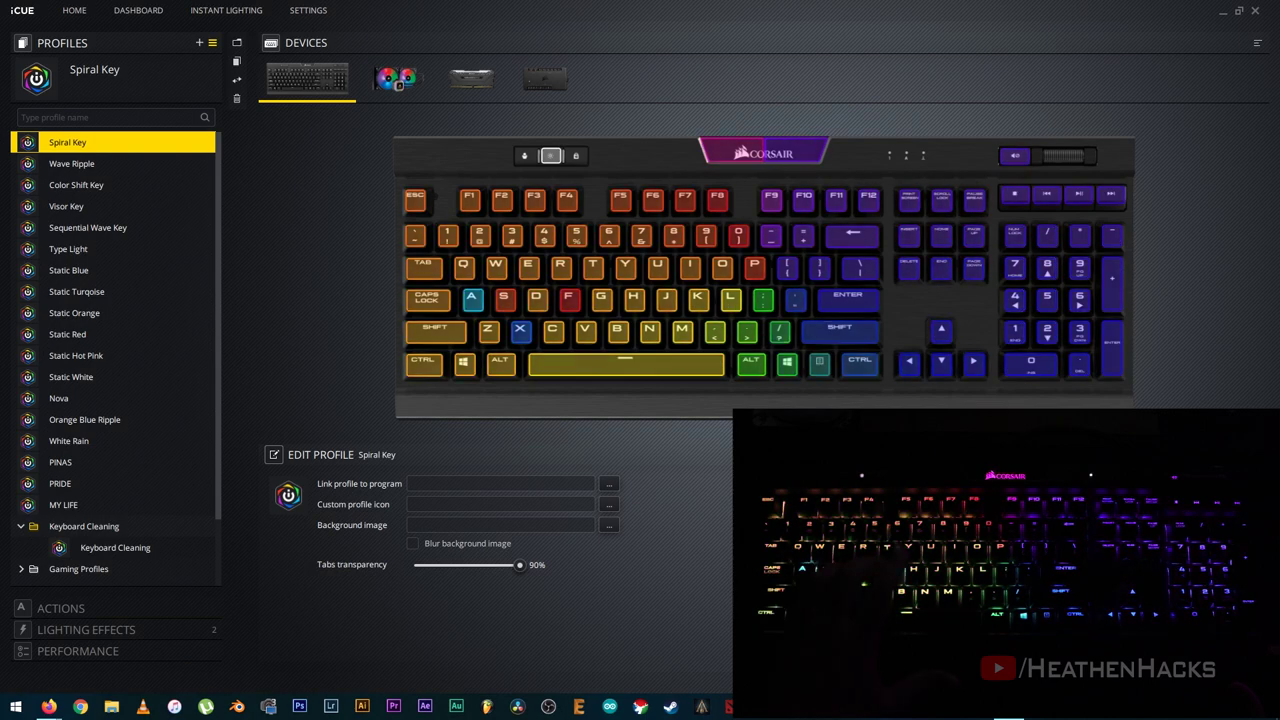
Preview the Wave Ripple, Color Shift Key, Visor Key, Sequential Wave Key and Type Light profiles on the keyboard in iCUE.
left_click(112, 163)
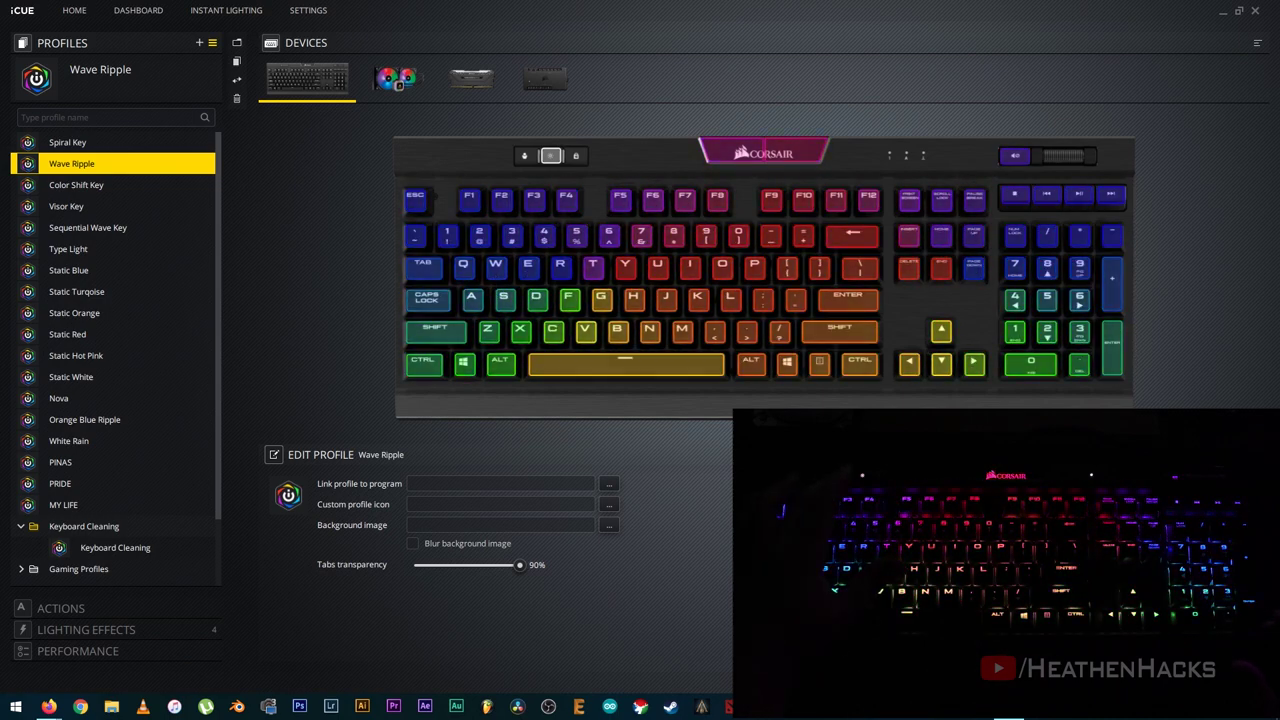
left_click(76, 185)
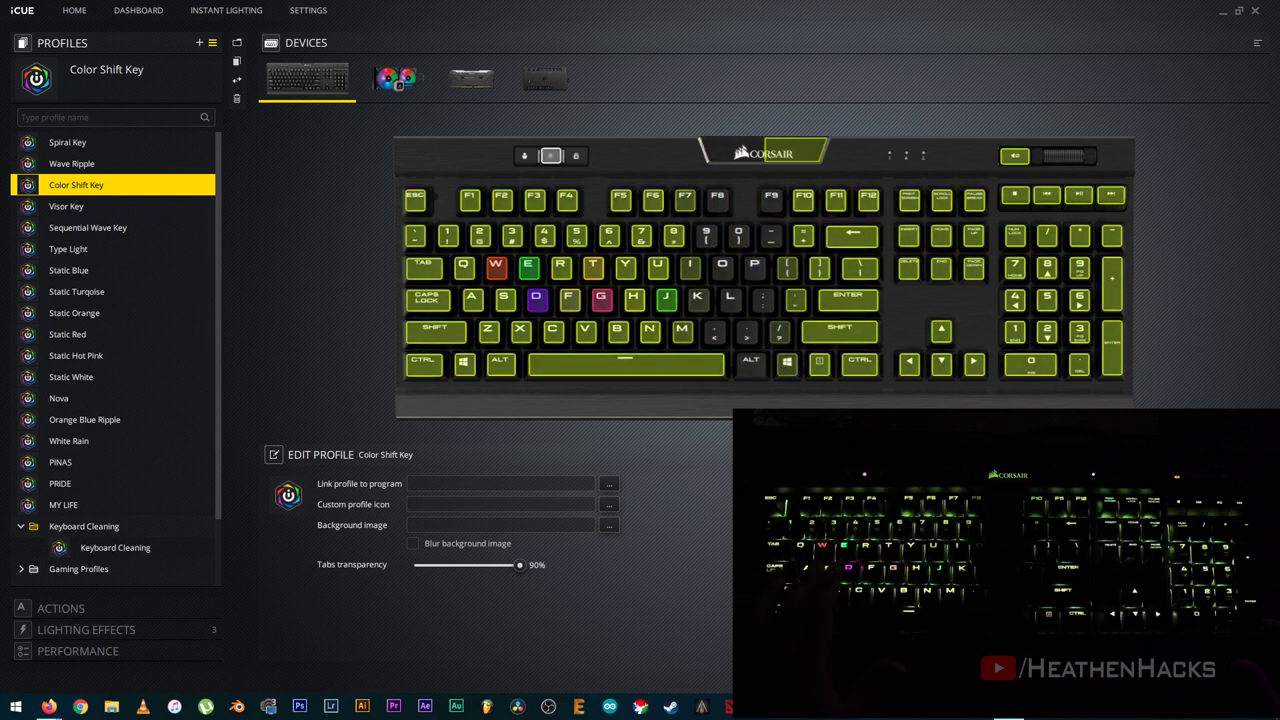
left_click(112, 206)
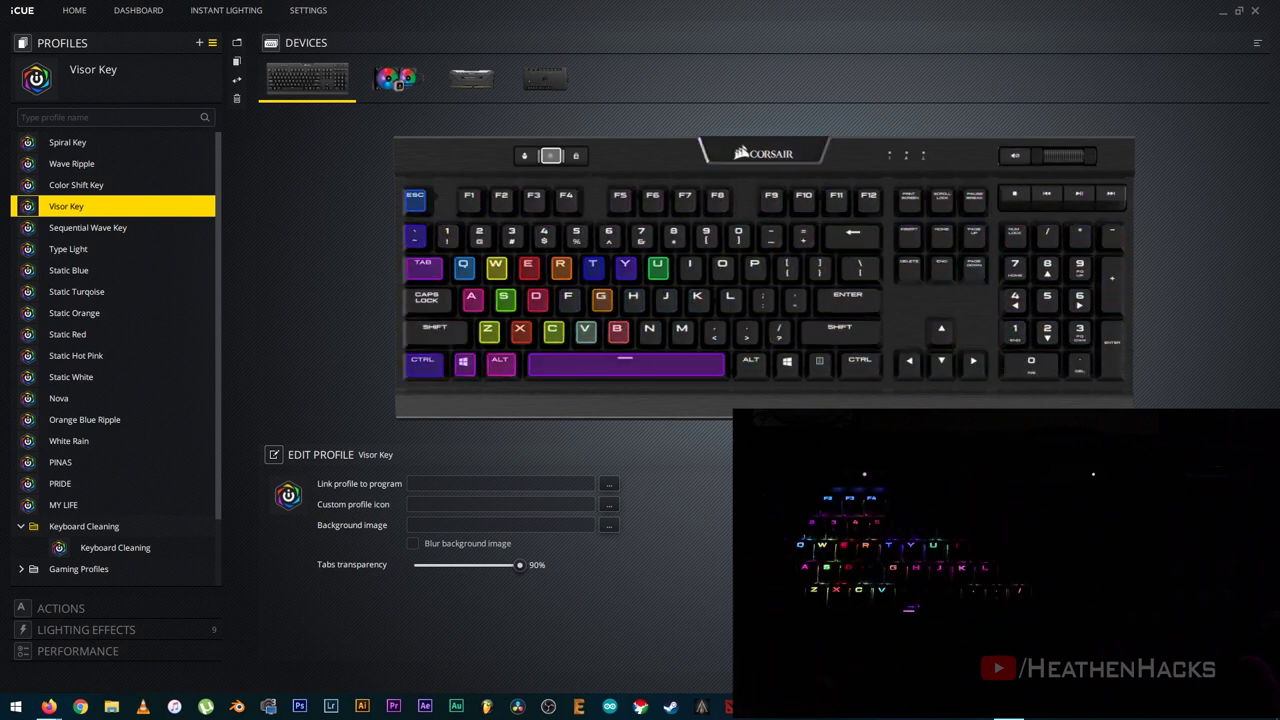
left_click(112, 227)
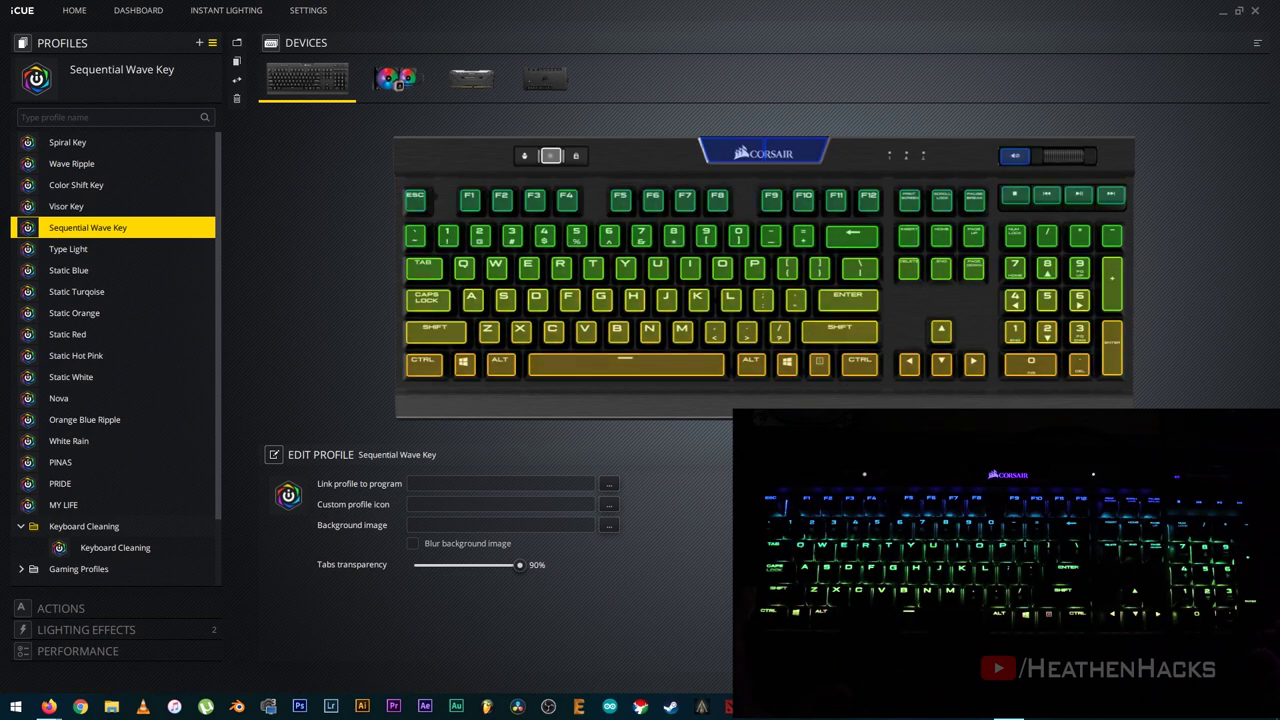
left_click(68, 249)
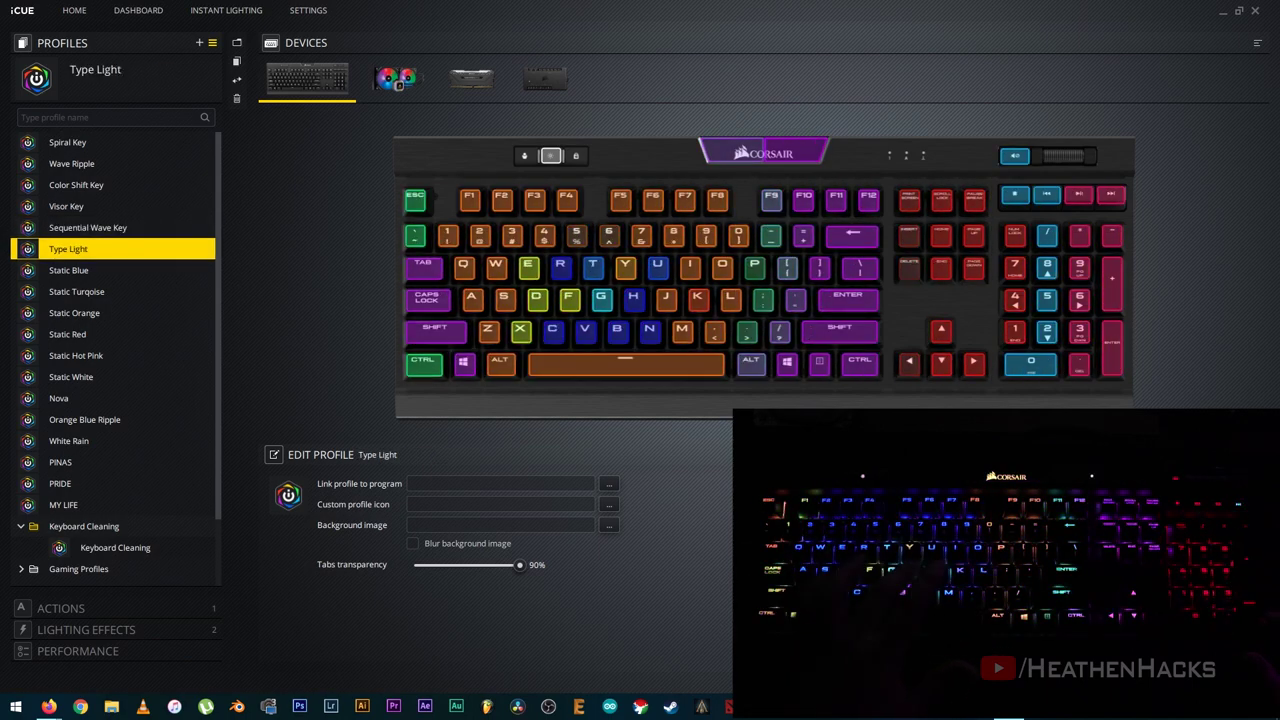
Preview the static colour profiles in turn: Blue, Turqoise, Orange, Red, Hot Pink and White.
left_click(68, 270)
left_click(77, 291)
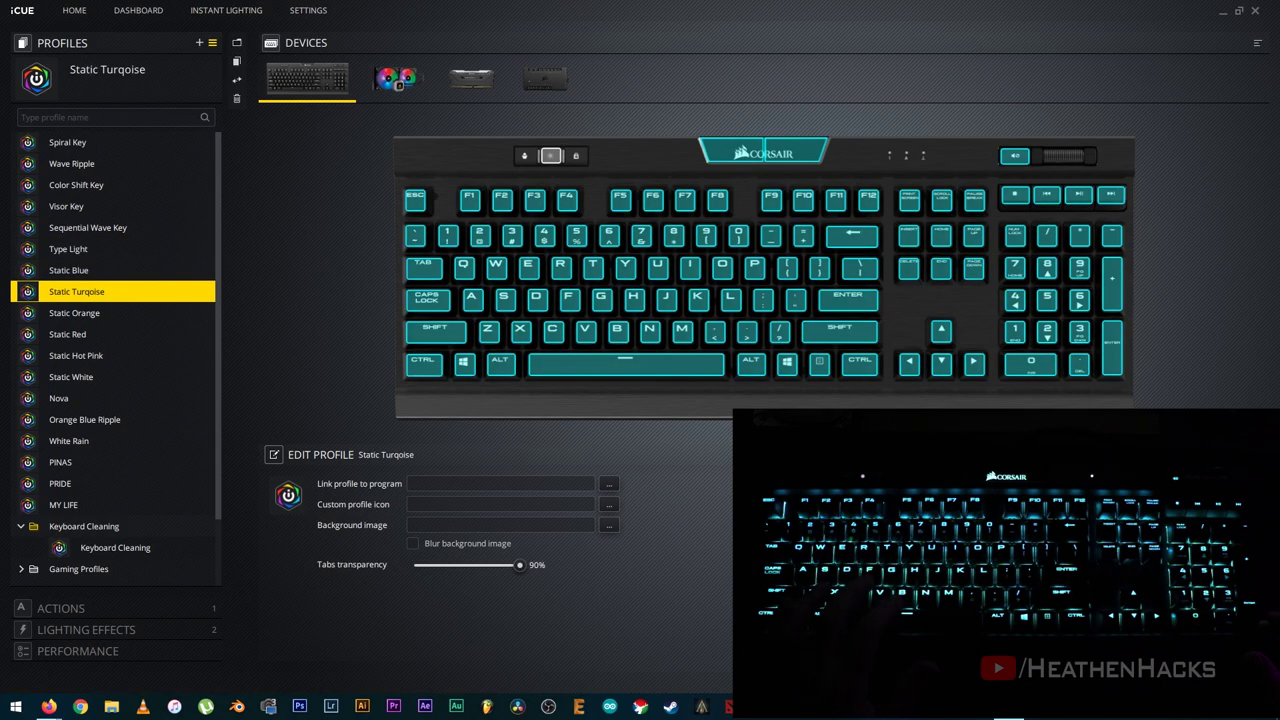
left_click(74, 313)
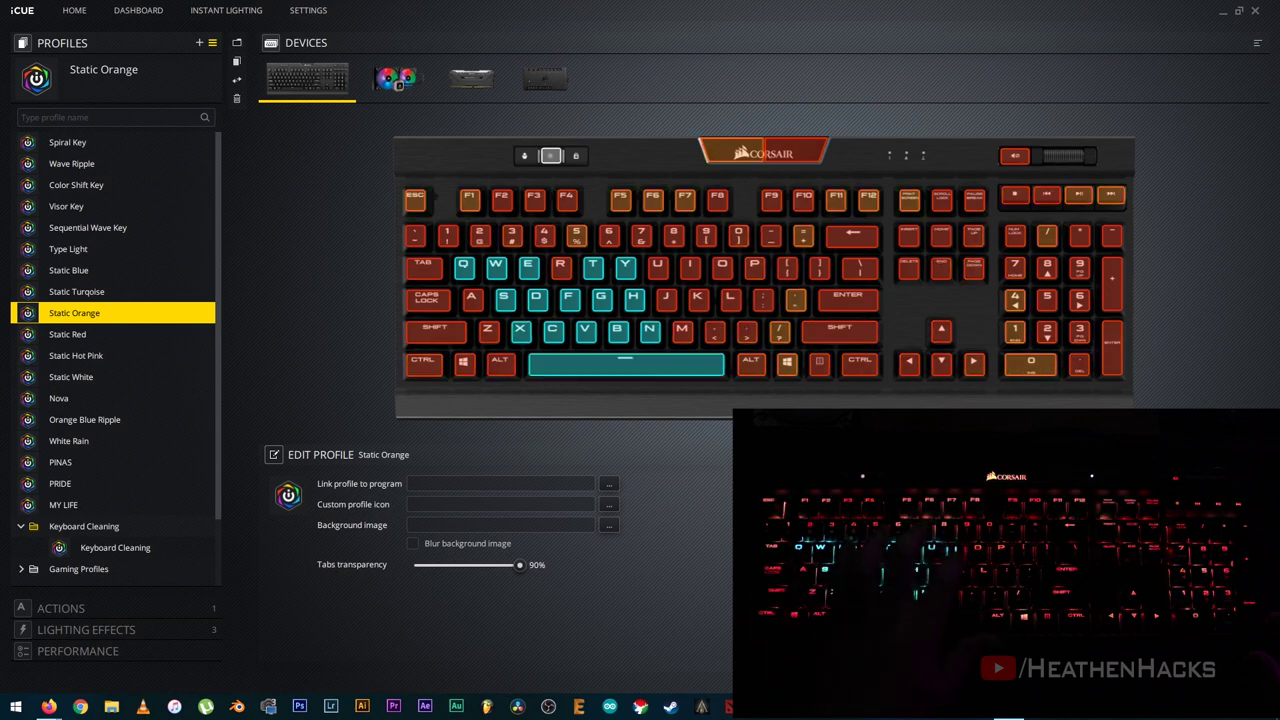
left_click(67, 334)
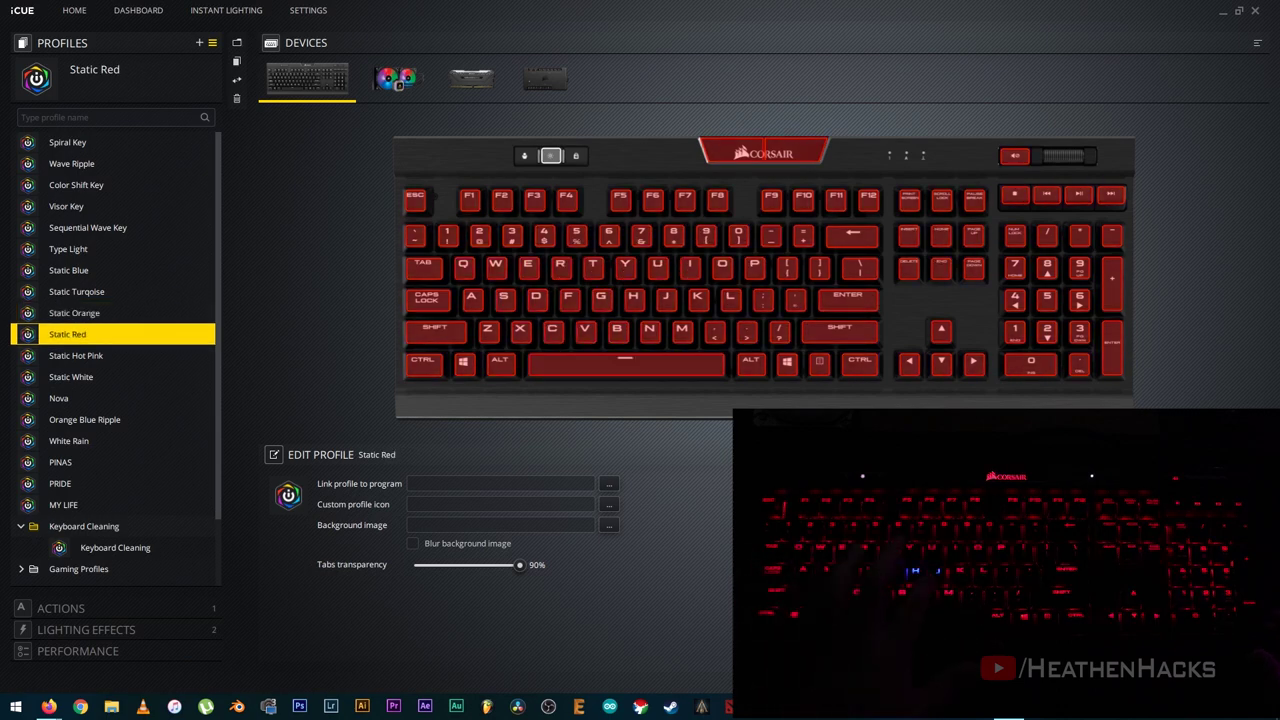
left_click(76, 355)
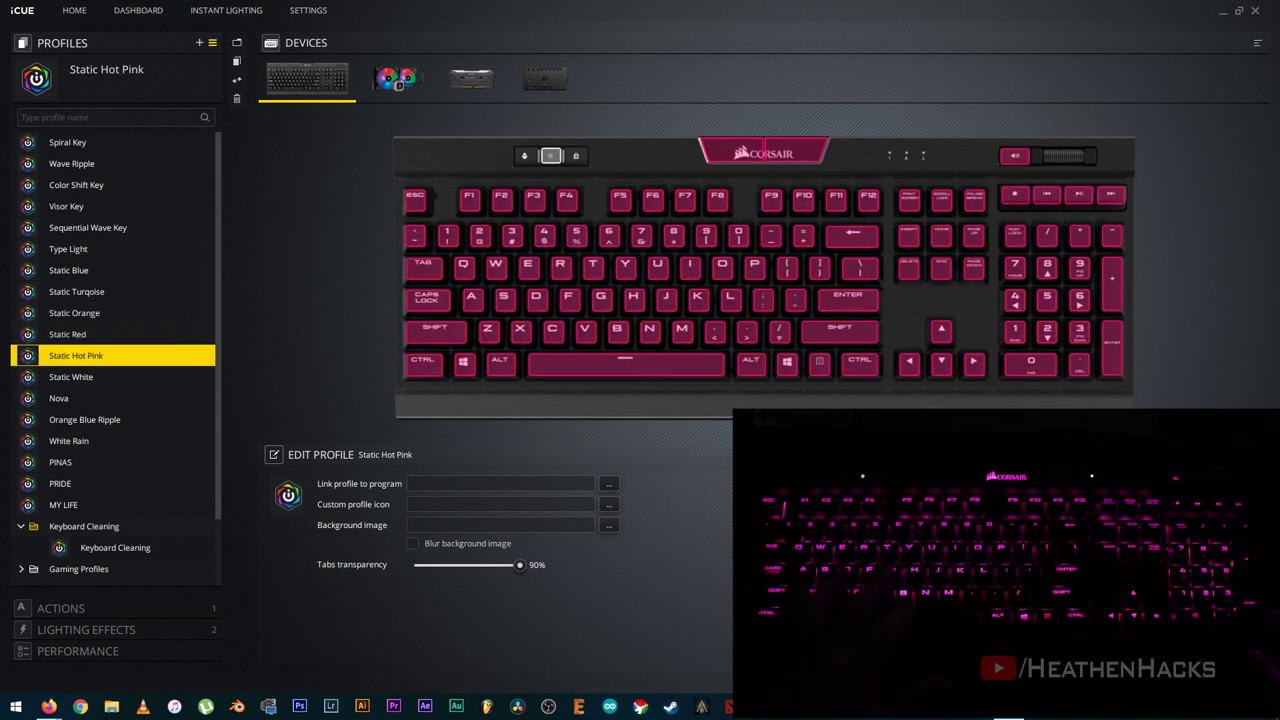
left_click(71, 376)
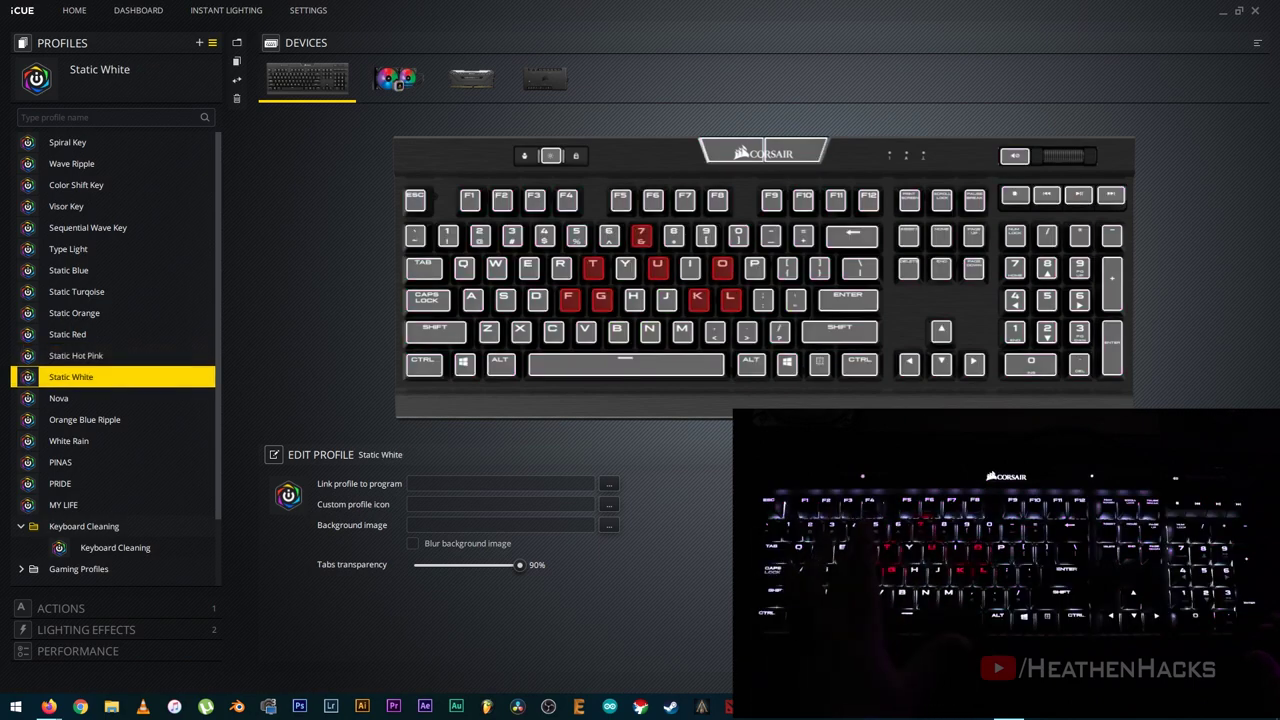
Preview the Nova, Orange Blue Ripple, White Rain, PINAS, PRIDE and MY LIFE profiles on the keyboard.
left_click(59, 398)
left_click(84, 419)
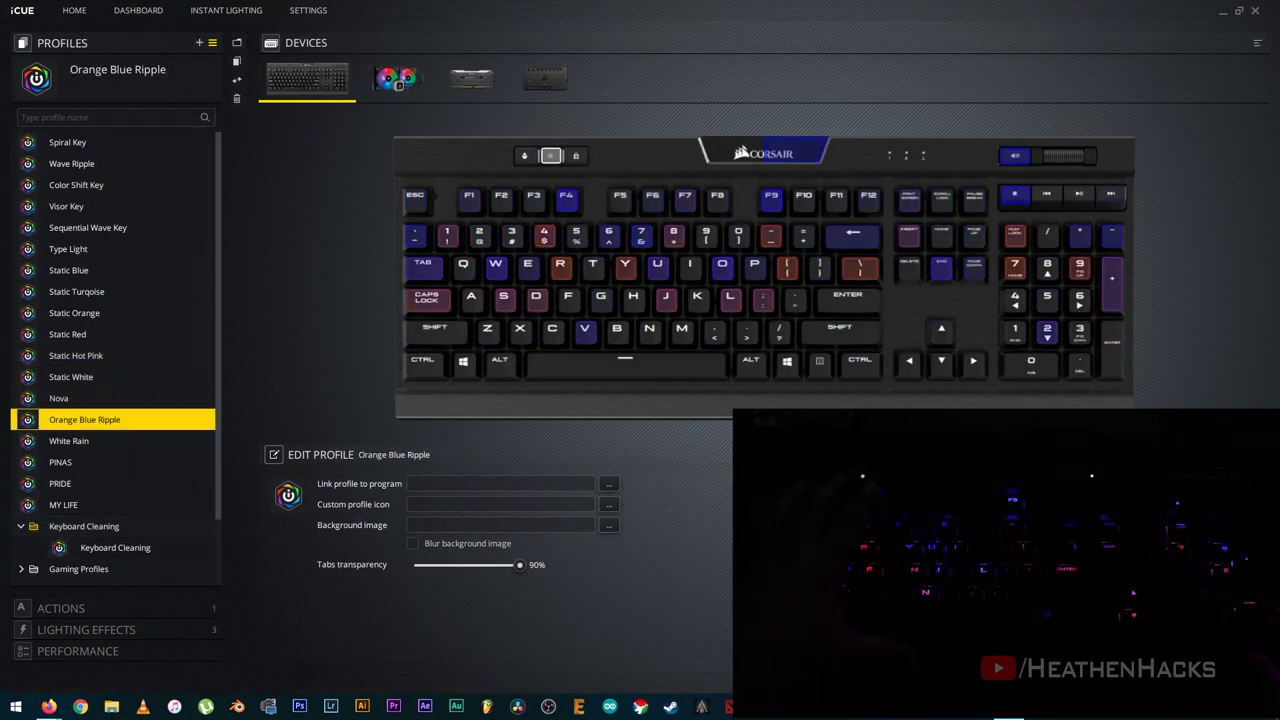
left_click(69, 441)
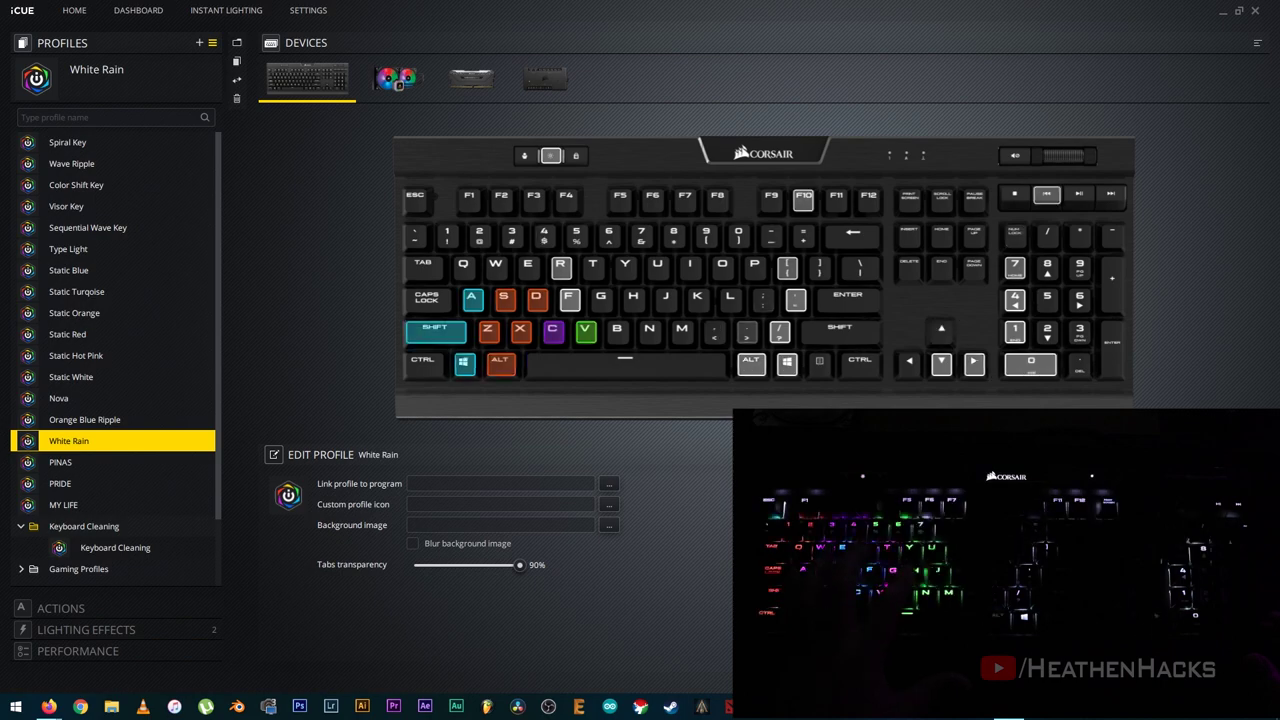
left_click(60, 462)
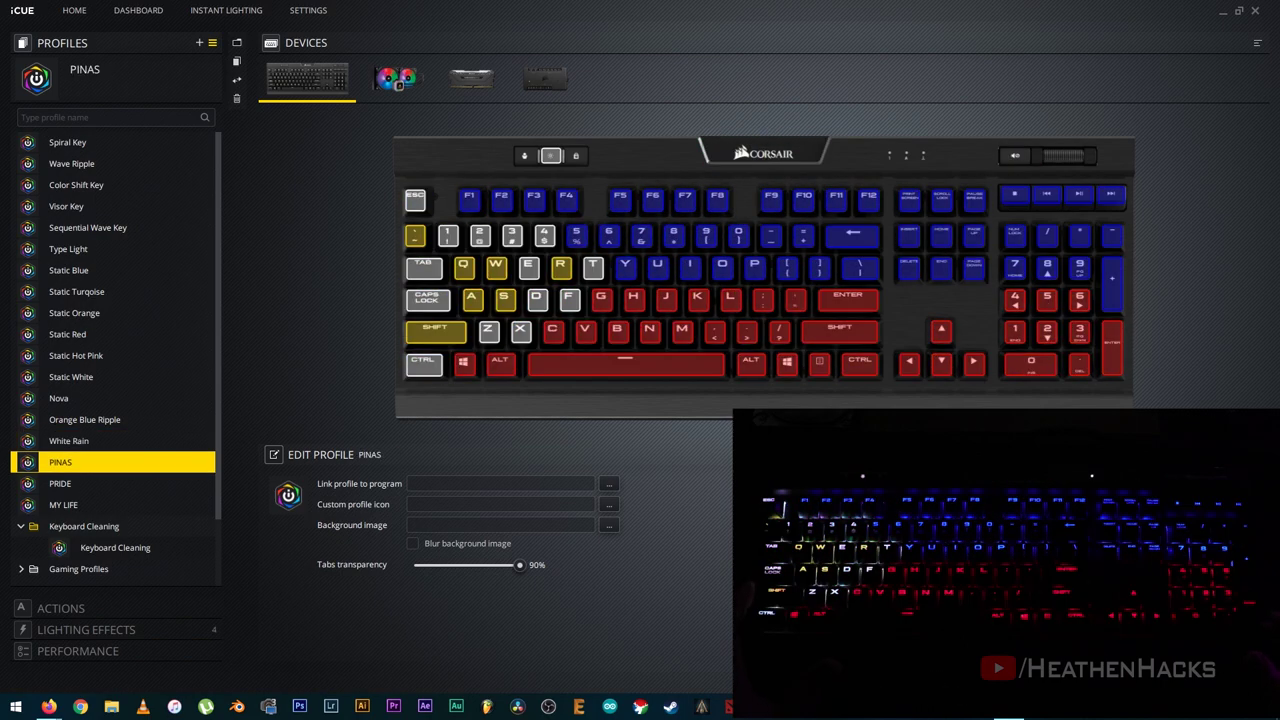
left_click(60, 483)
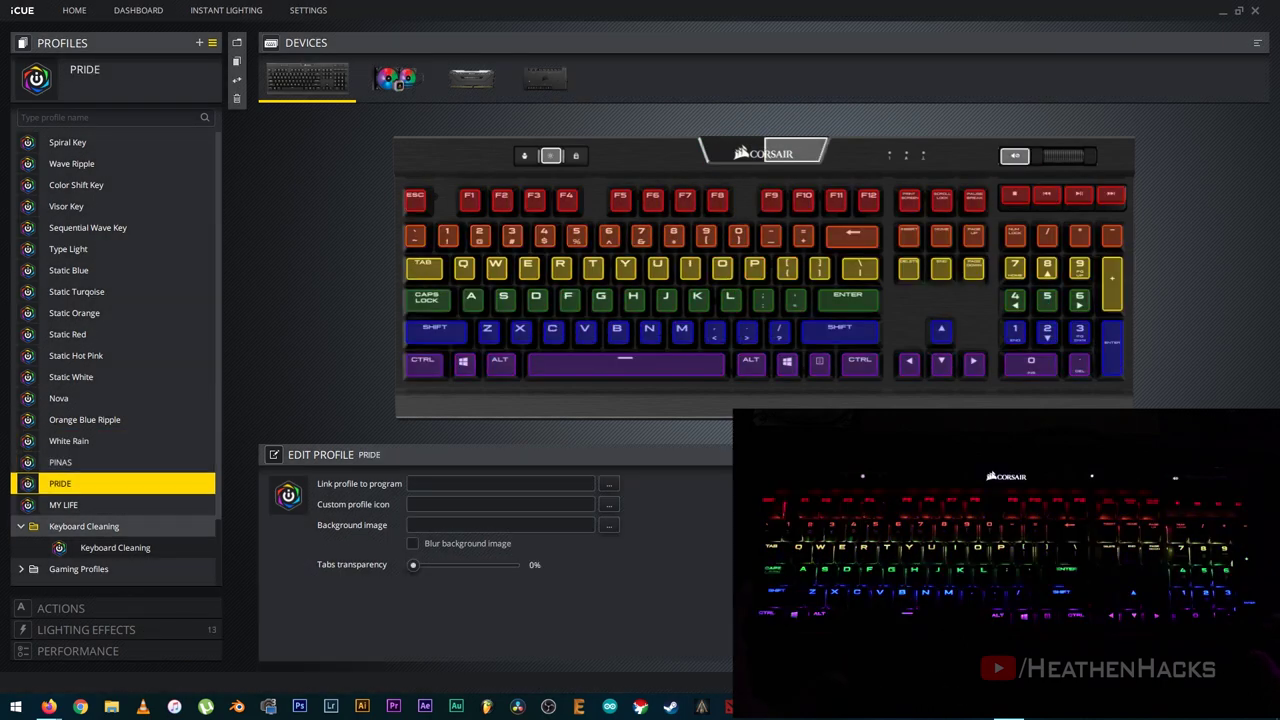
left_click(63, 504)
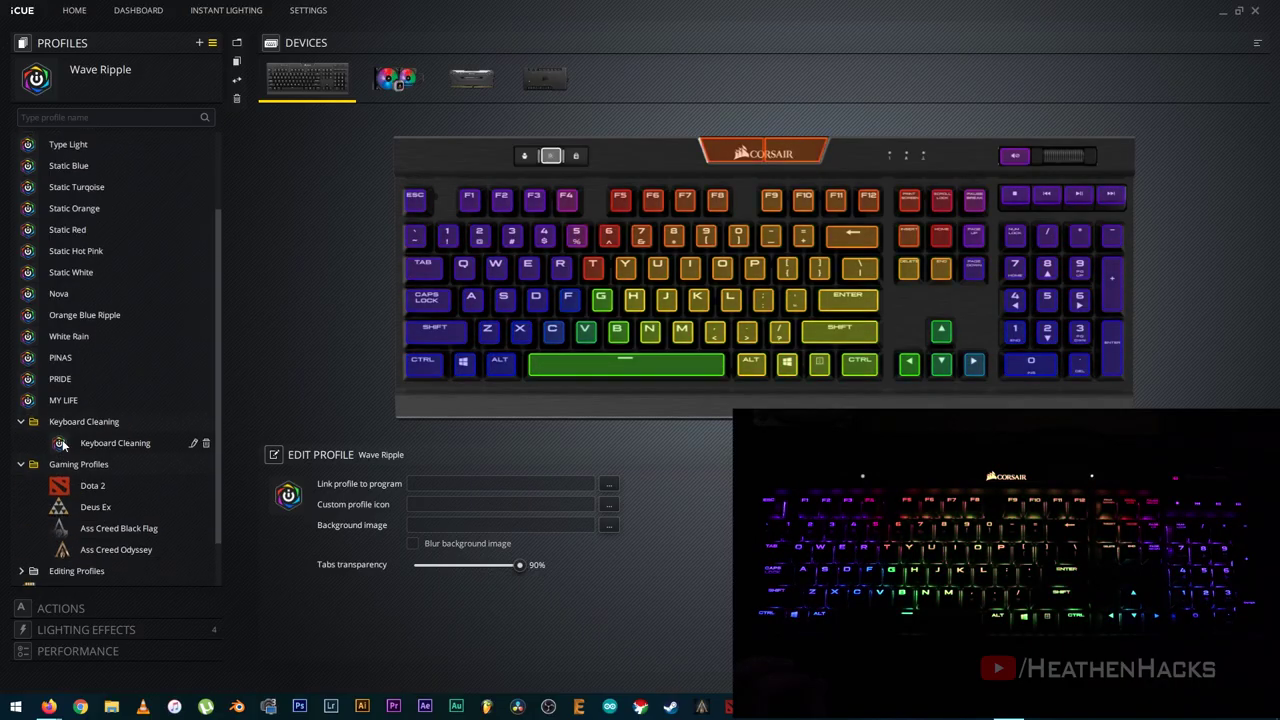
Preview the Dota 2, Deus Ex, Ass Creed Black Flag and Ass Creed Odyssey profiles in the Gaming Profiles folder.
left_click(88, 463)
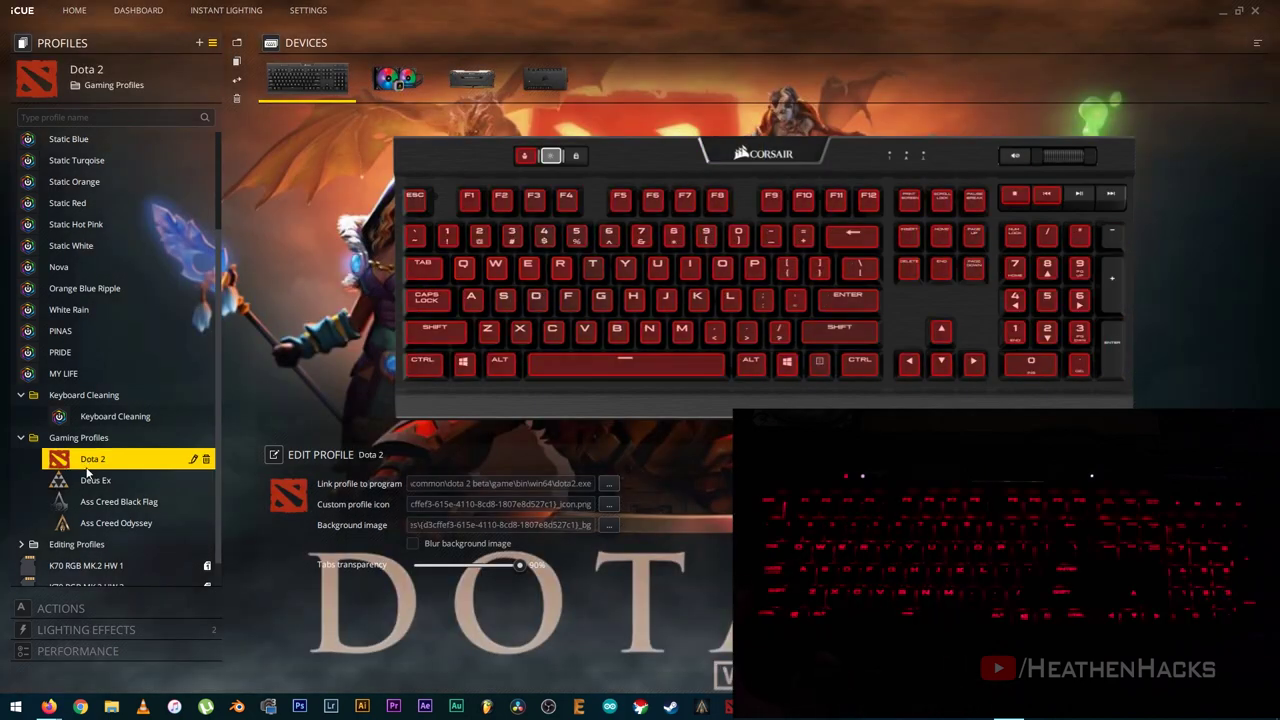
left_click(85, 482)
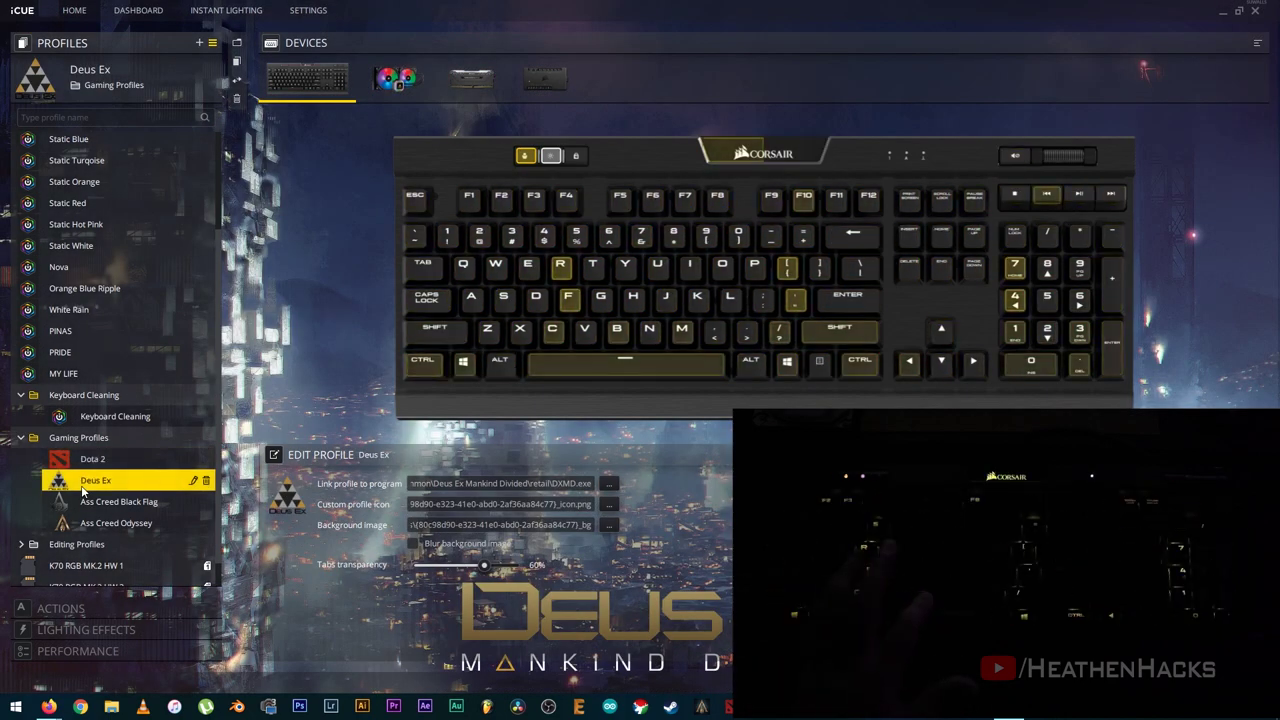
left_click(90, 509)
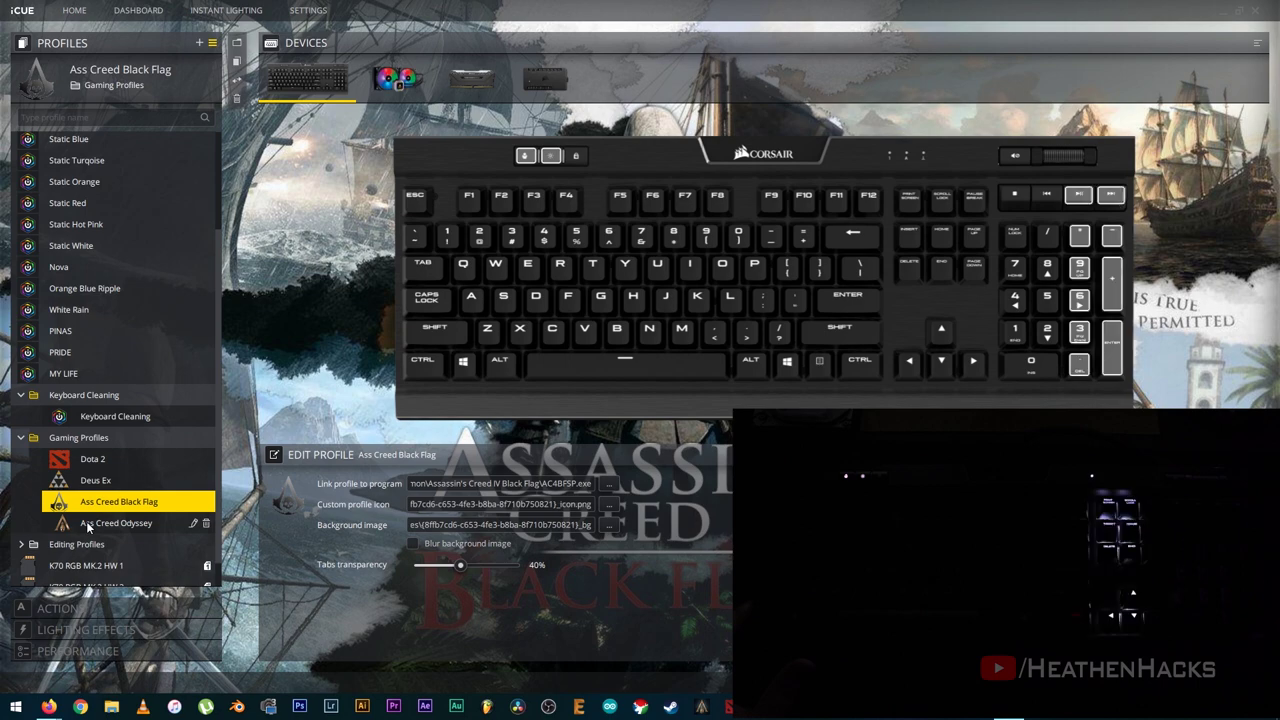
left_click(86, 524)
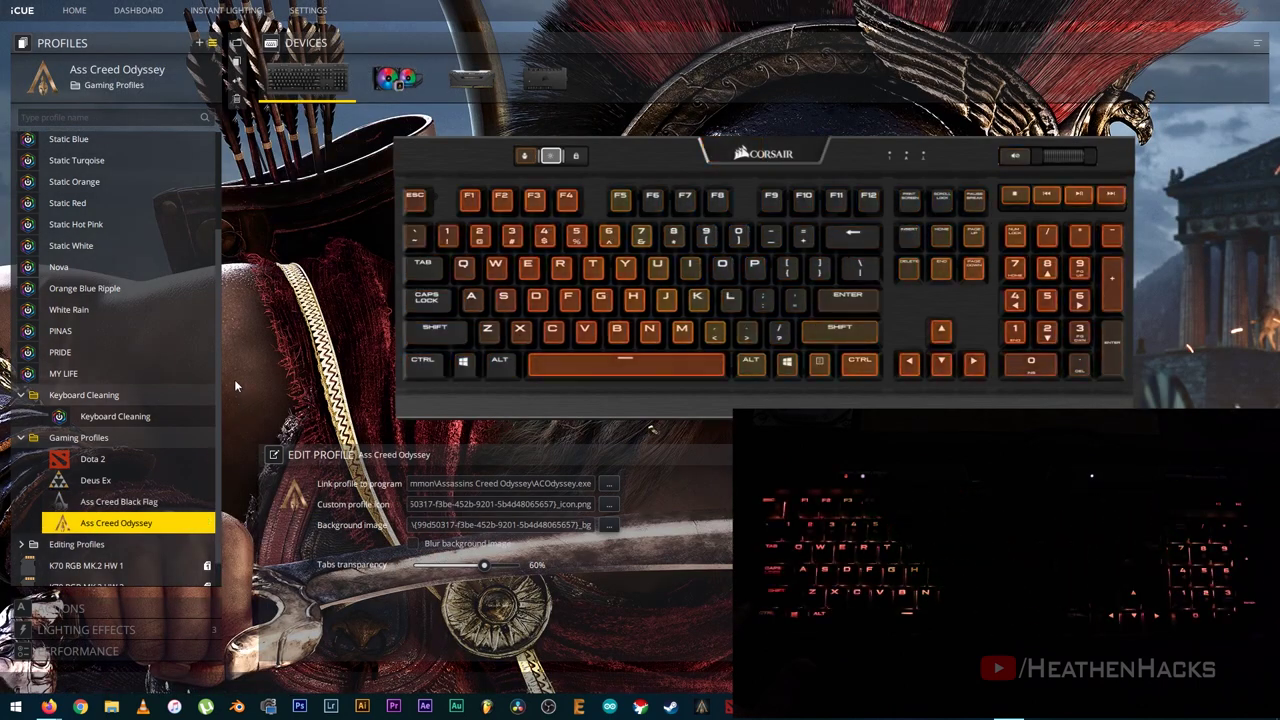
Preview the Photoshop, Illustrator, Lightroom, Audition and Premiere Pro profiles in the Editing Profiles folder.
left_click(76, 544)
scroll(92, 440, "down", 3)
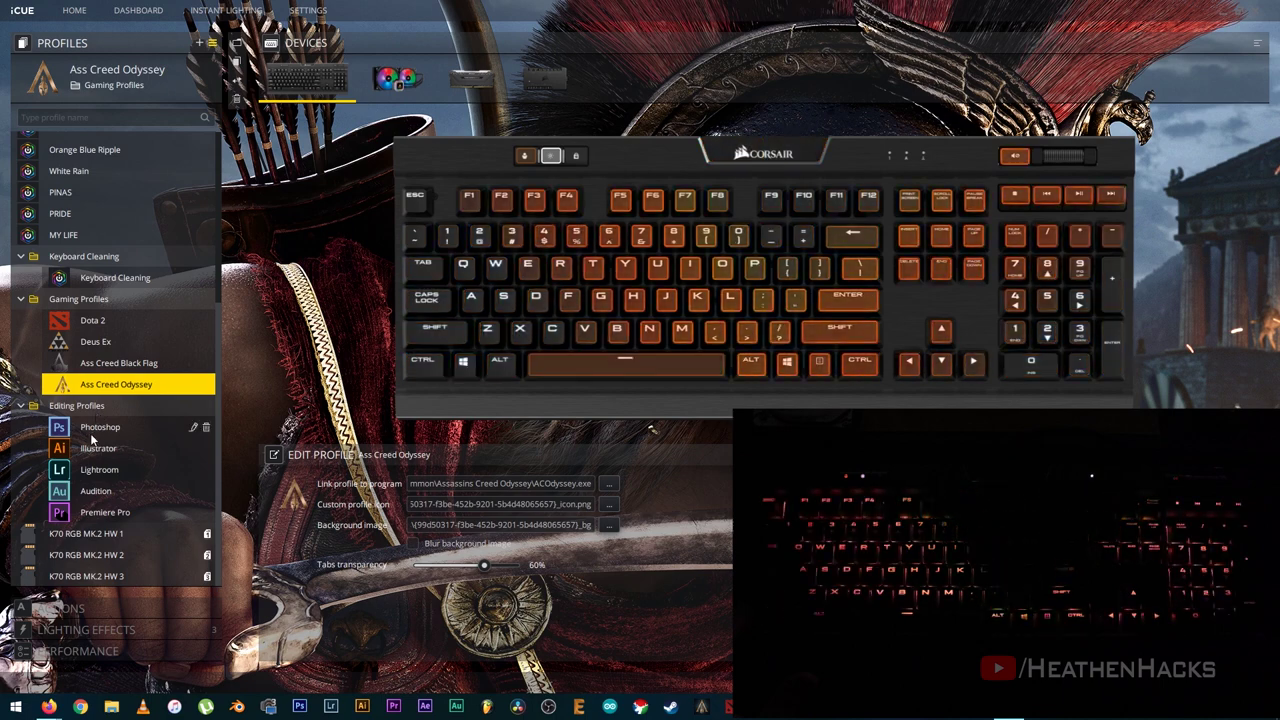
left_click(91, 435)
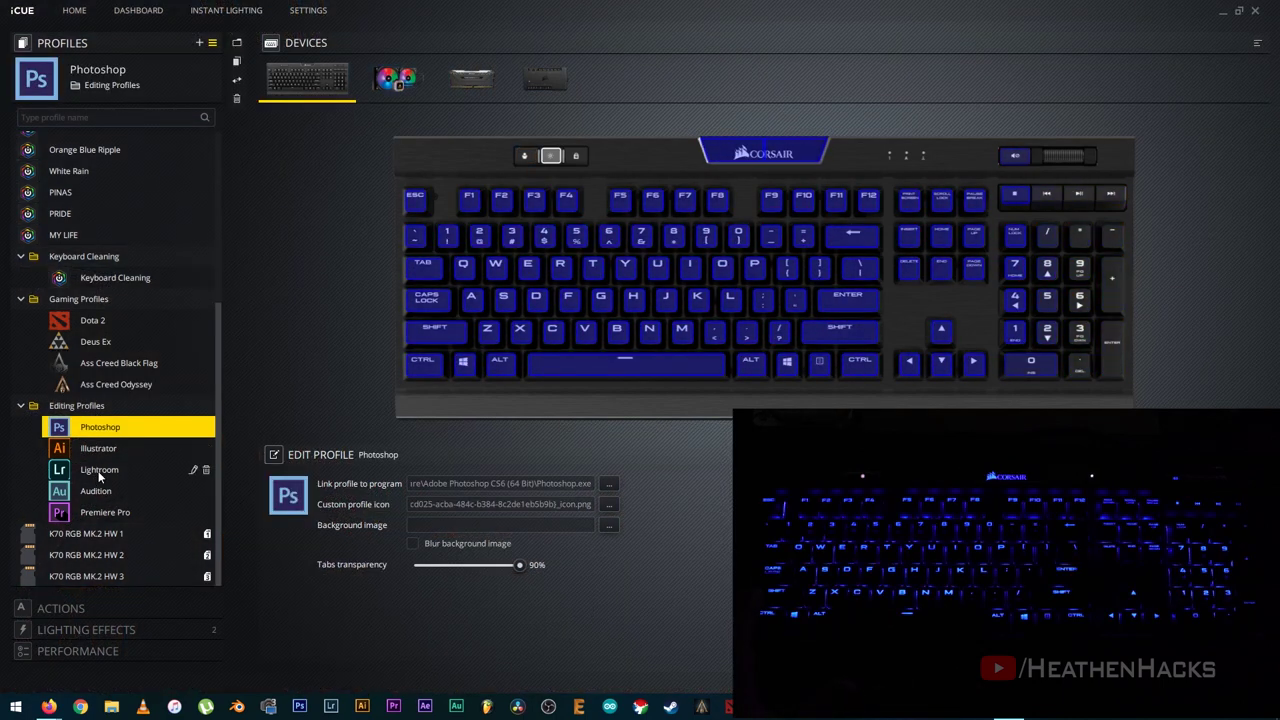
left_click(100, 449)
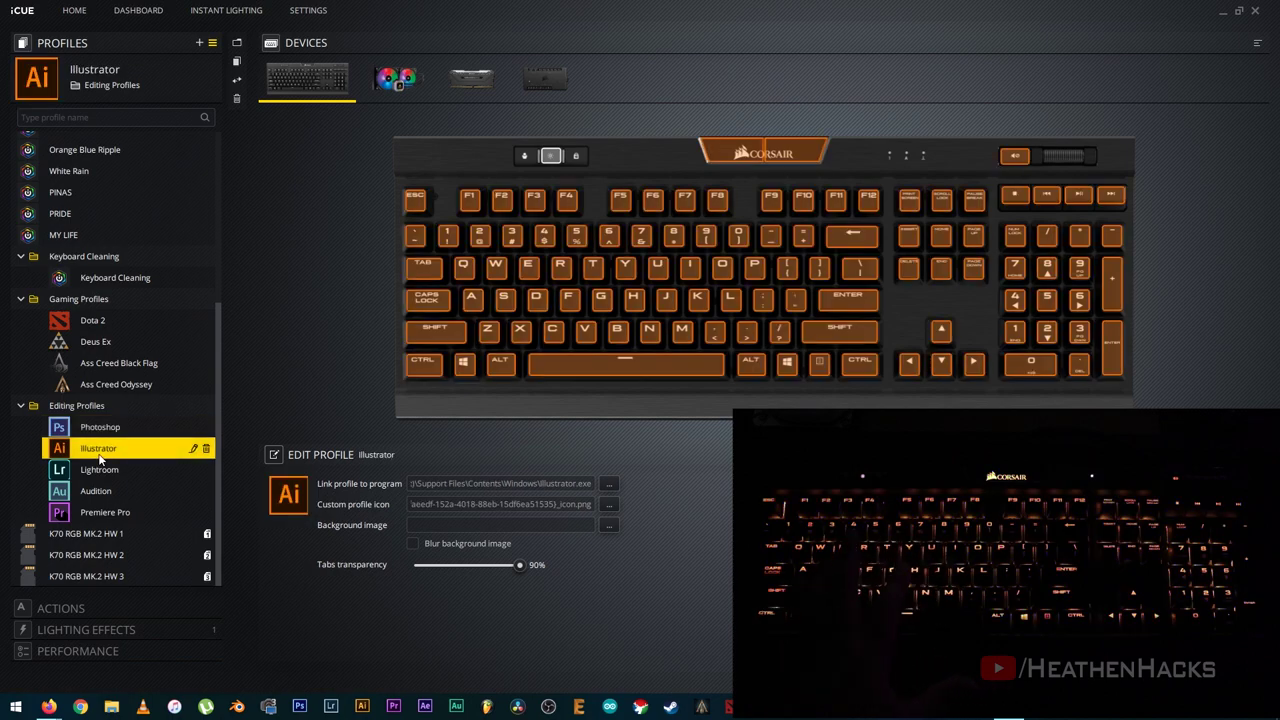
left_click(95, 470)
left_click(88, 490)
left_click(100, 510)
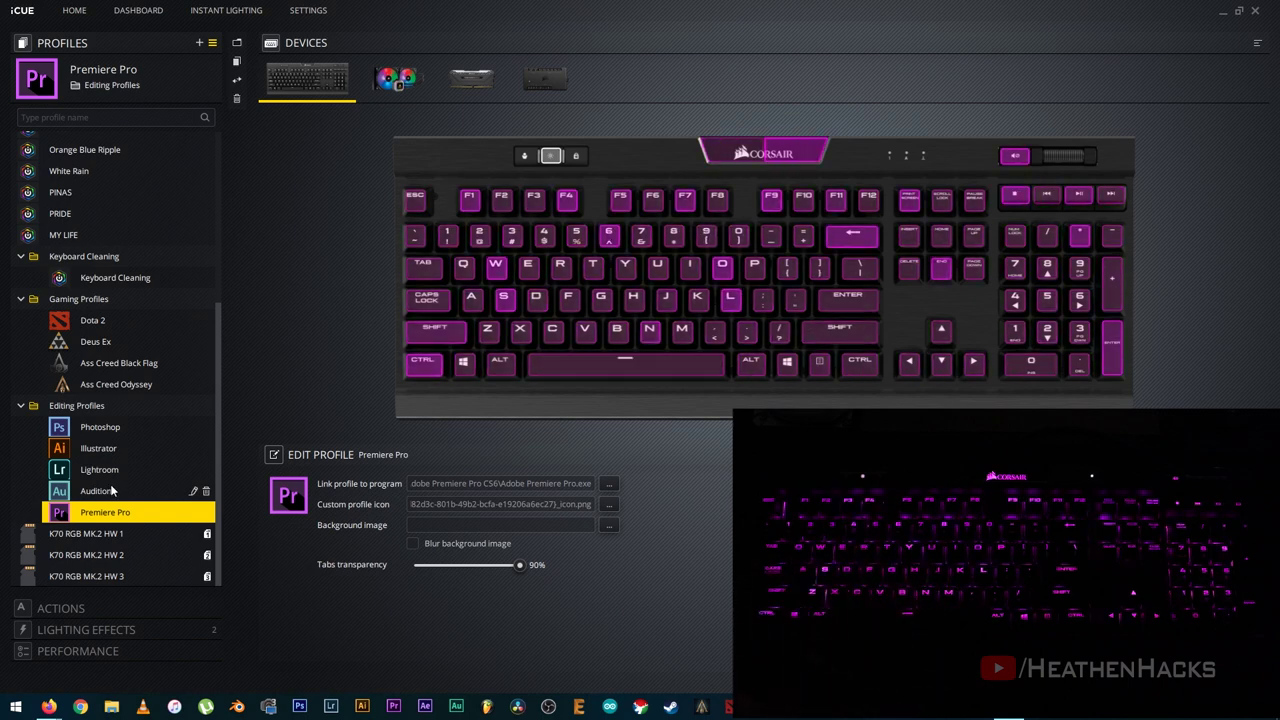
Activate the Spiral Key profile again for the keyboard.
scroll(124, 428, "up", 1)
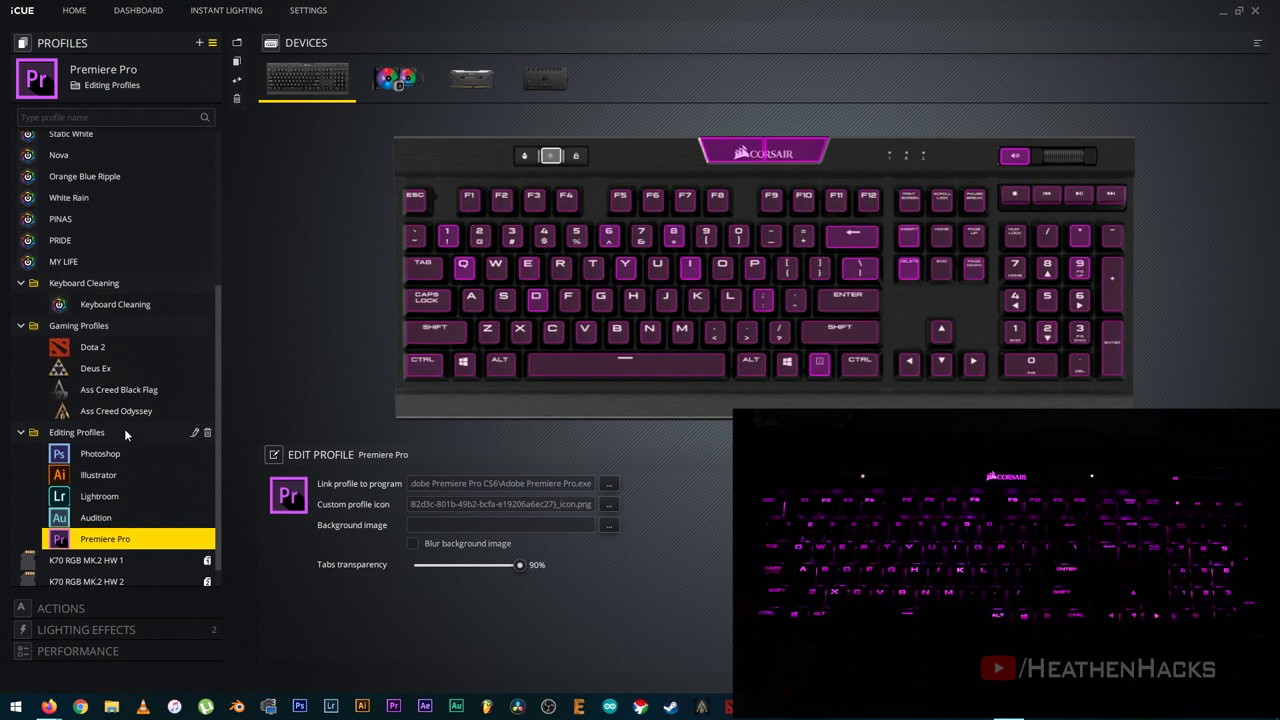
scroll(124, 428, "up", 8)
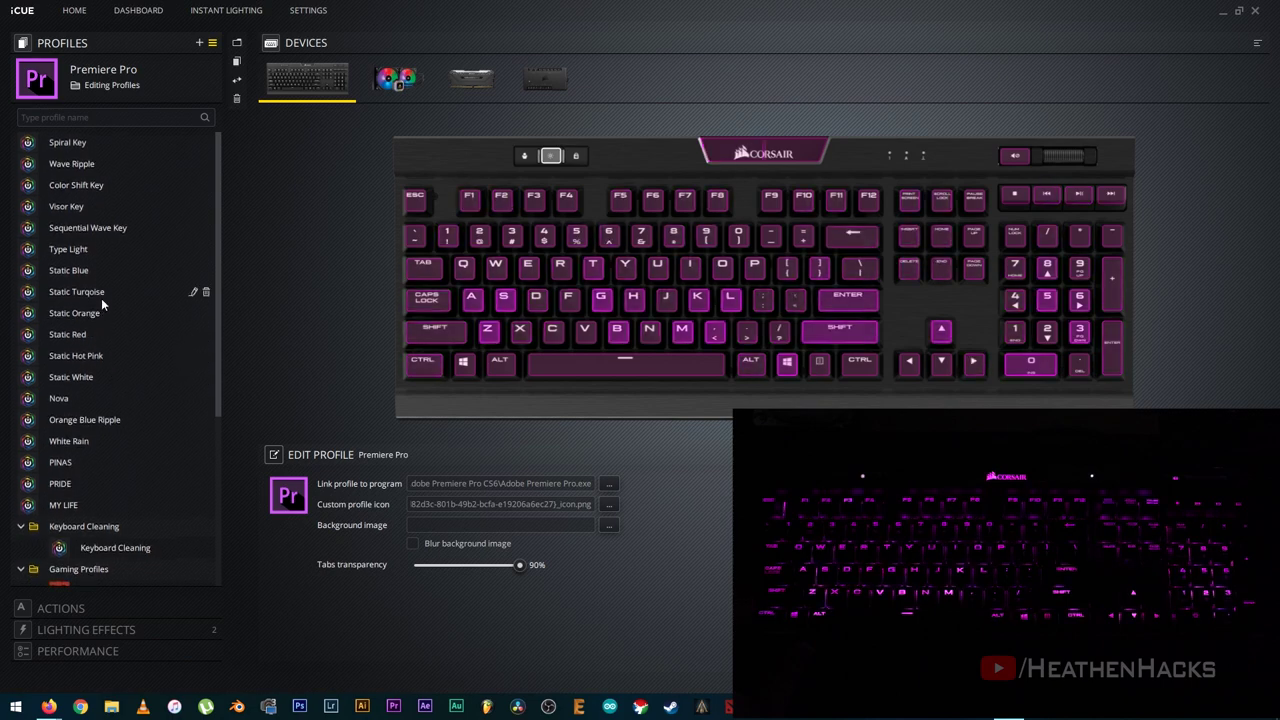
left_click(65, 142)
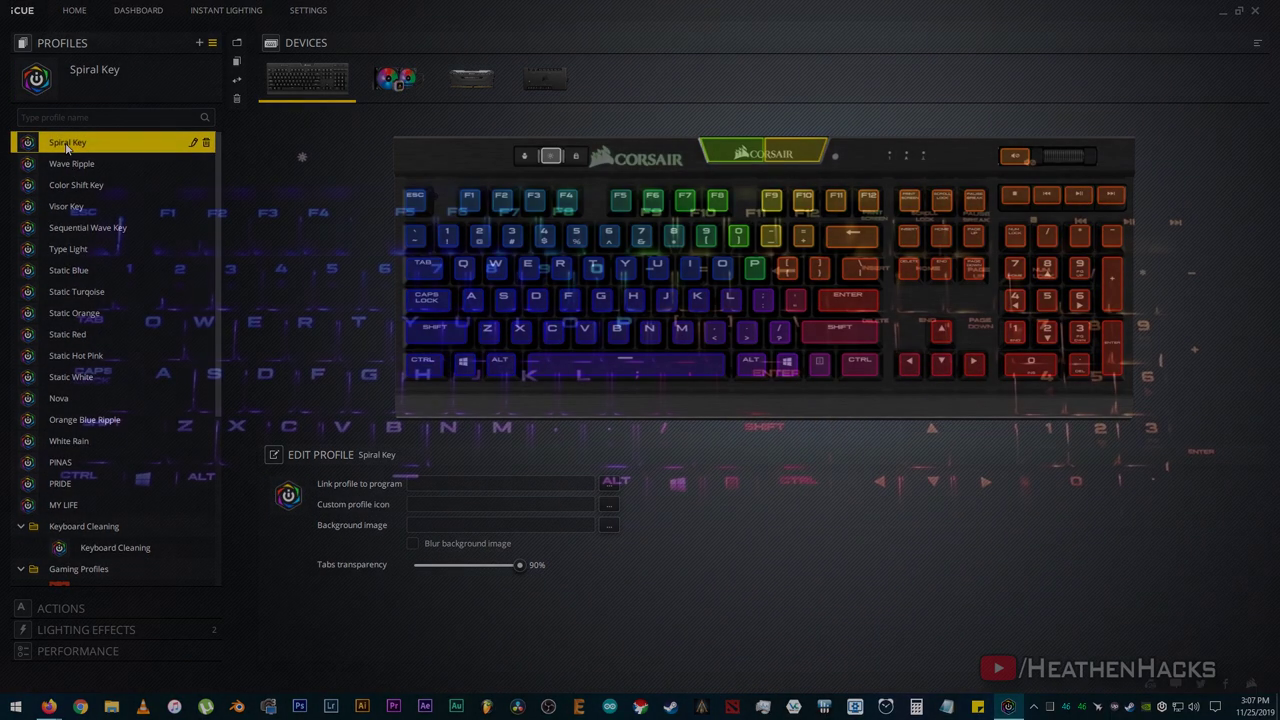